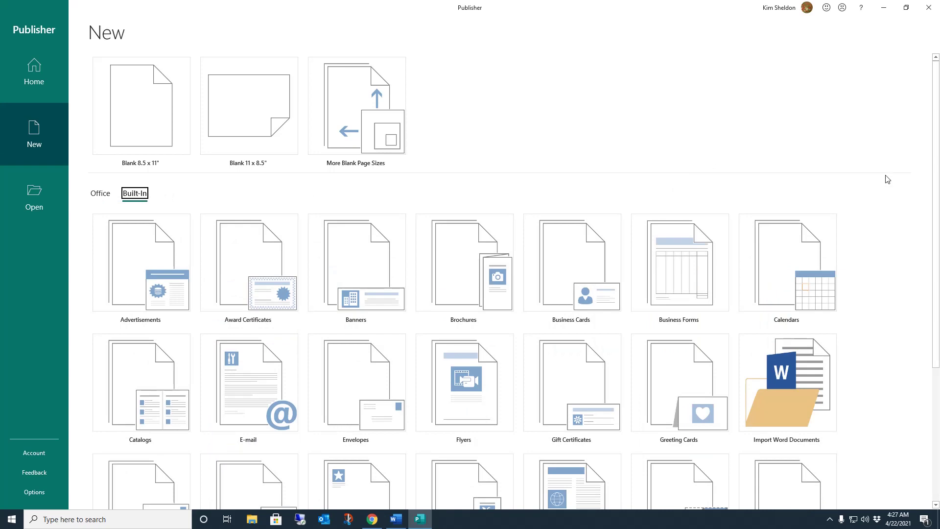
Step: Look through the built-in template categories and open Calendars
{"action": "scroll", "coordinate": [935, 155], "scroll_direction": "down", "scroll_amount": 5}
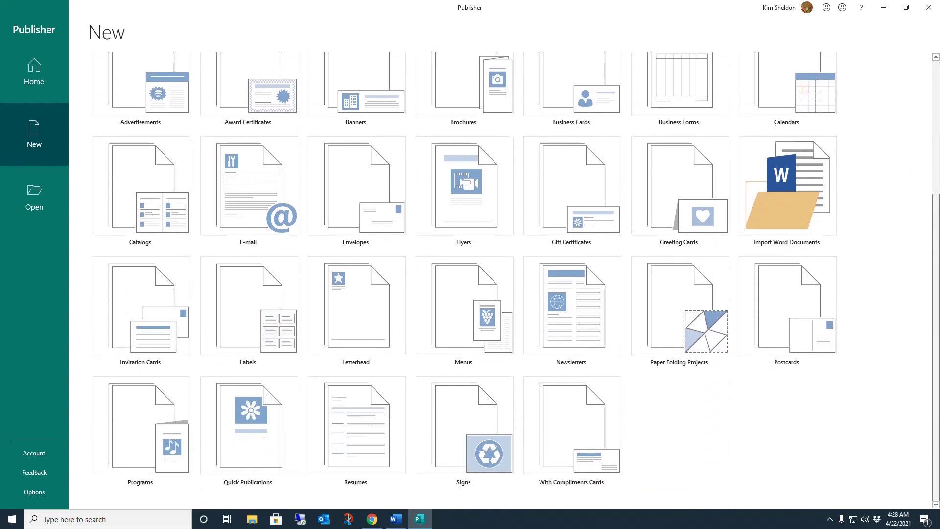
{"action": "scroll", "coordinate": [933, 176], "scroll_direction": "up", "scroll_amount": 4}
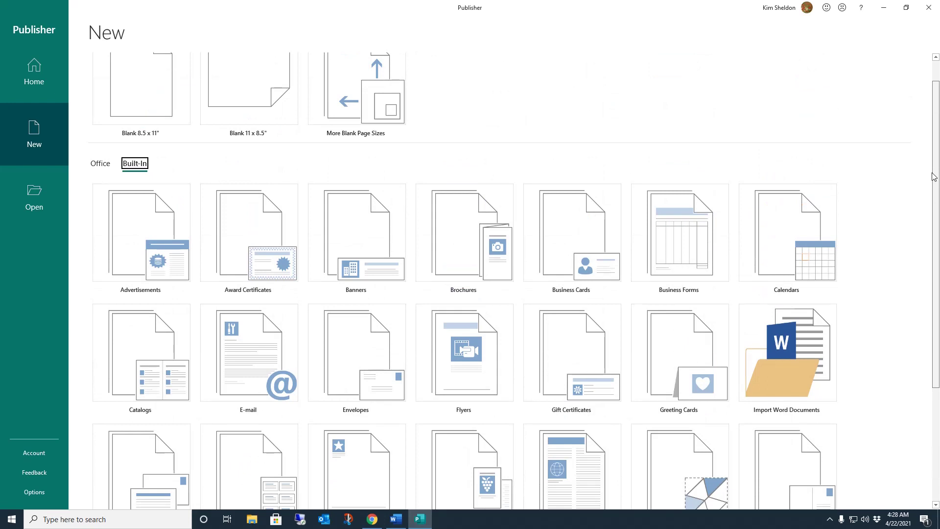
{"action": "scroll", "coordinate": [934, 176], "scroll_direction": "down", "scroll_amount": 1}
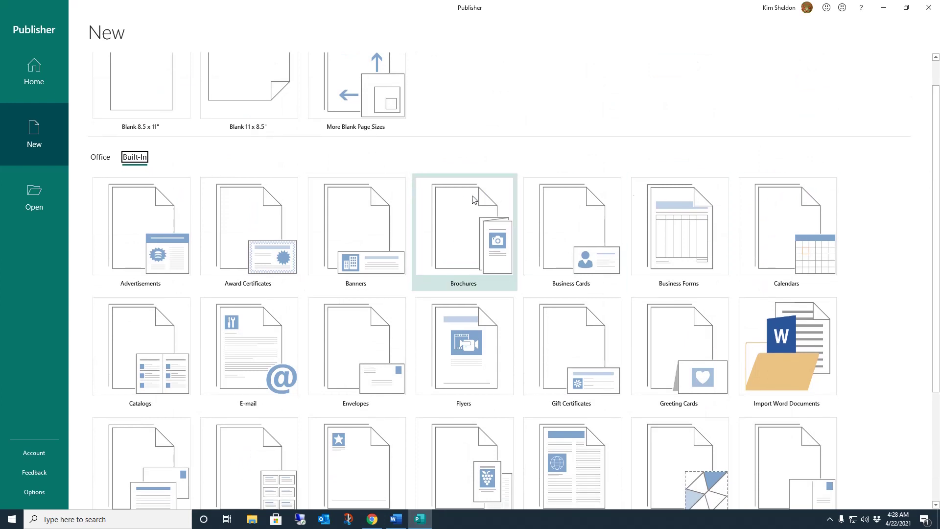
{"action": "left_click", "coordinate": [784, 199]}
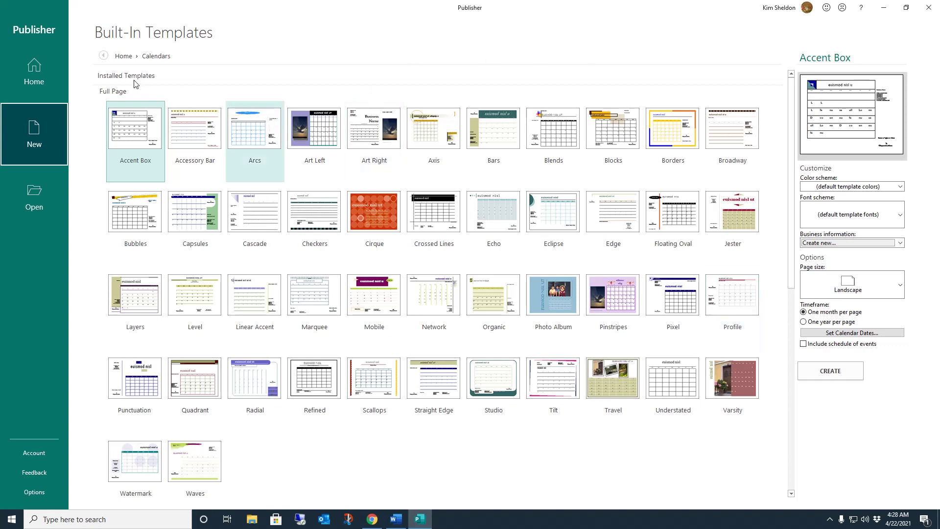
Step: Look through the full-page, wallet-size and blank calendar templates, and preview the Edge and Pinstripes designs
{"action": "scroll", "coordinate": [93, 190], "scroll_direction": "down", "scroll_amount": 5}
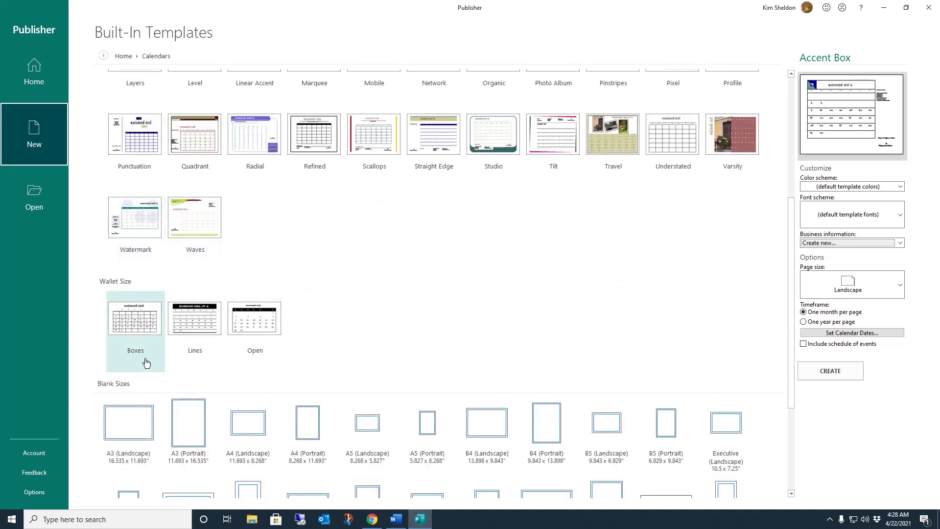
{"action": "scroll", "coordinate": [142, 342], "scroll_direction": "down", "scroll_amount": 3}
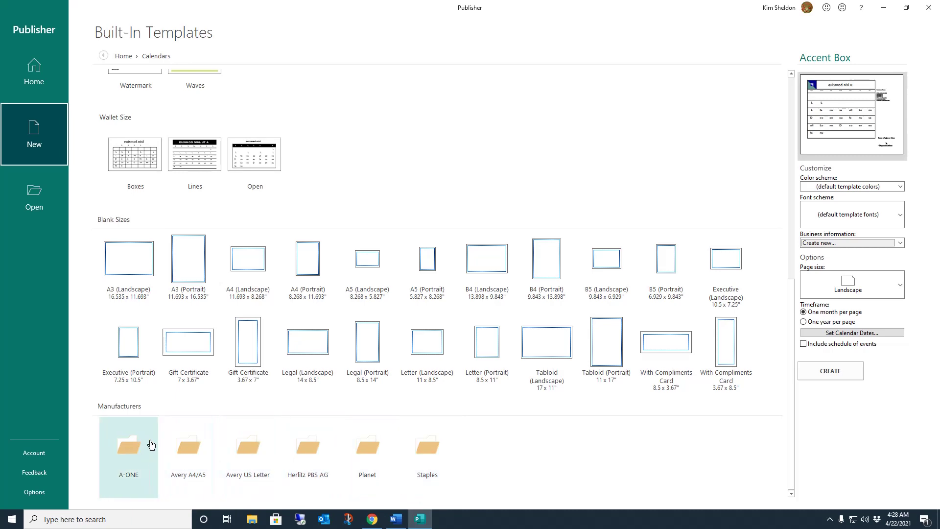
{"action": "scroll", "coordinate": [179, 418], "scroll_direction": "up", "scroll_amount": 6}
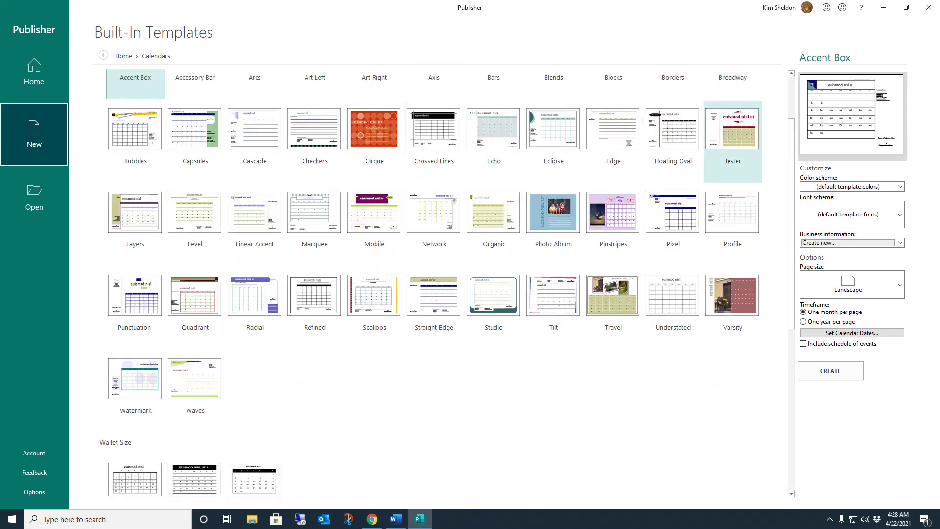
{"action": "key", "text": "alt+Tab"}
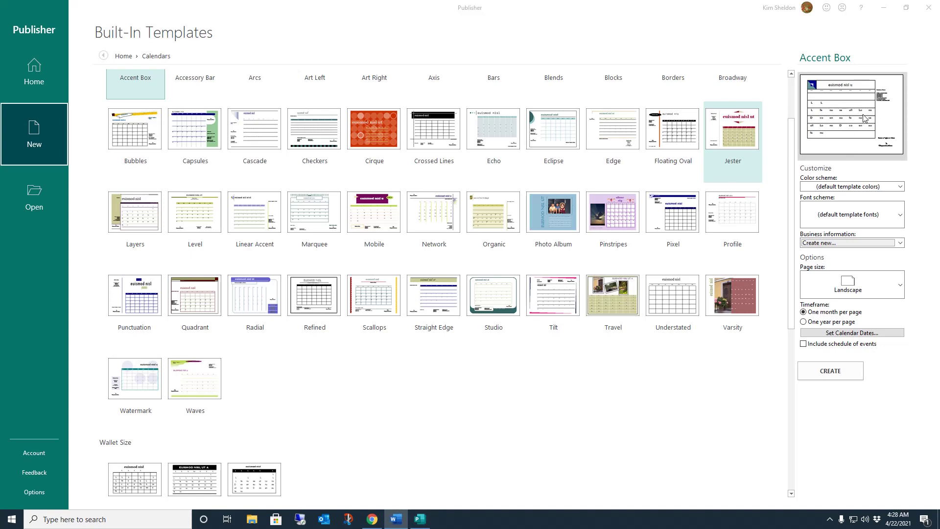
{"action": "left_click", "coordinate": [628, 124]}
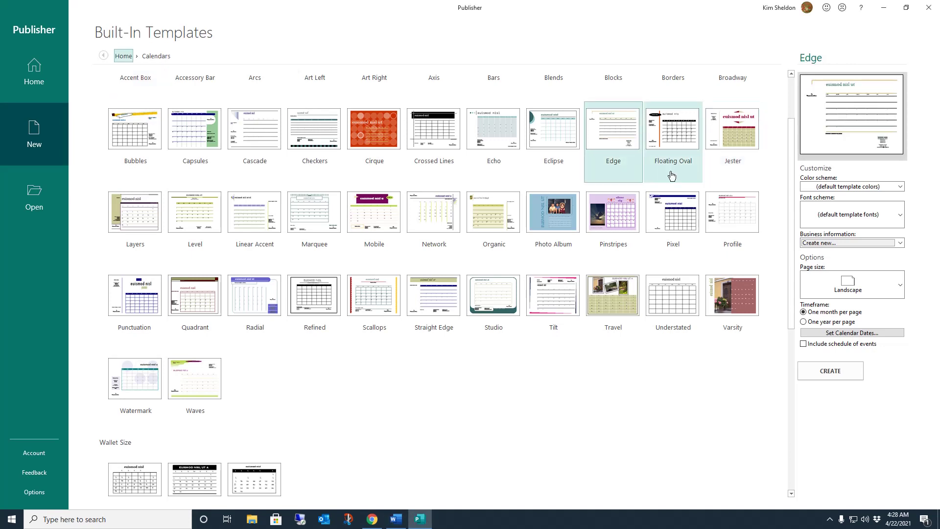
{"action": "left_click", "coordinate": [609, 202]}
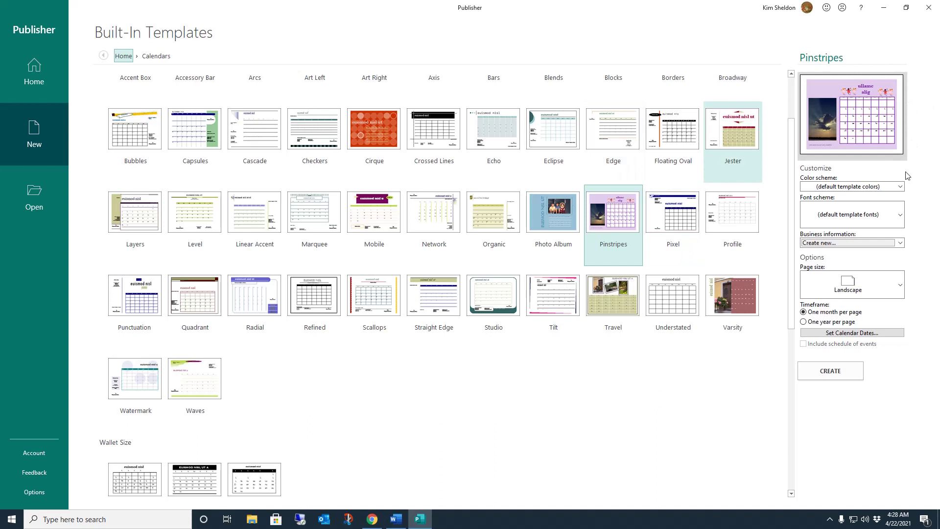
Step: Try the Aqua color scheme on the calendar templates and apply Glacier instead
{"action": "left_click", "coordinate": [903, 188]}
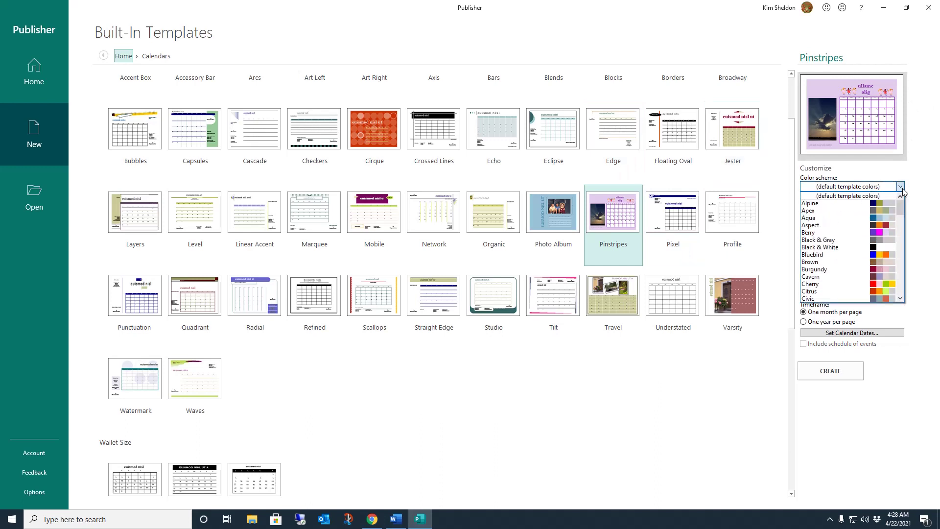
{"action": "left_click", "coordinate": [887, 218]}
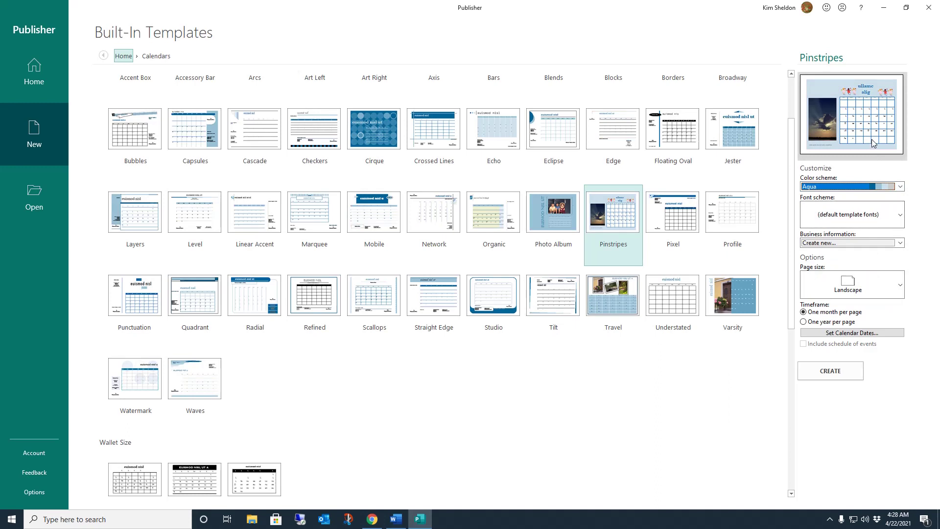
{"action": "left_click", "coordinate": [900, 187]}
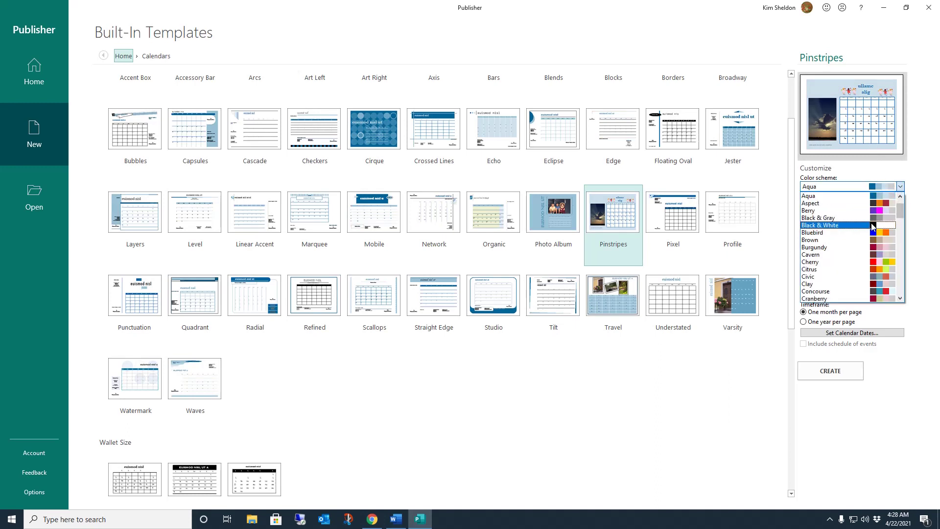
{"action": "scroll", "coordinate": [874, 240], "scroll_direction": "down", "scroll_amount": 5}
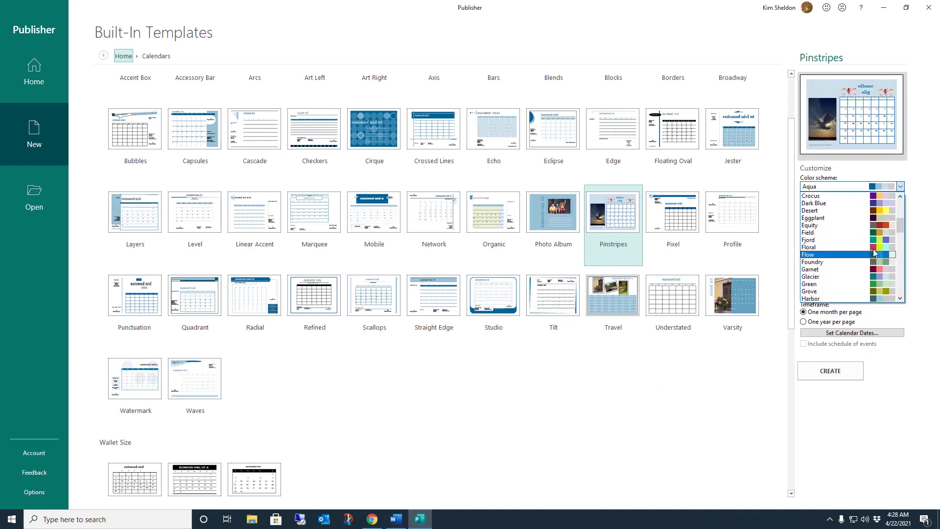
{"action": "left_click", "coordinate": [884, 277]}
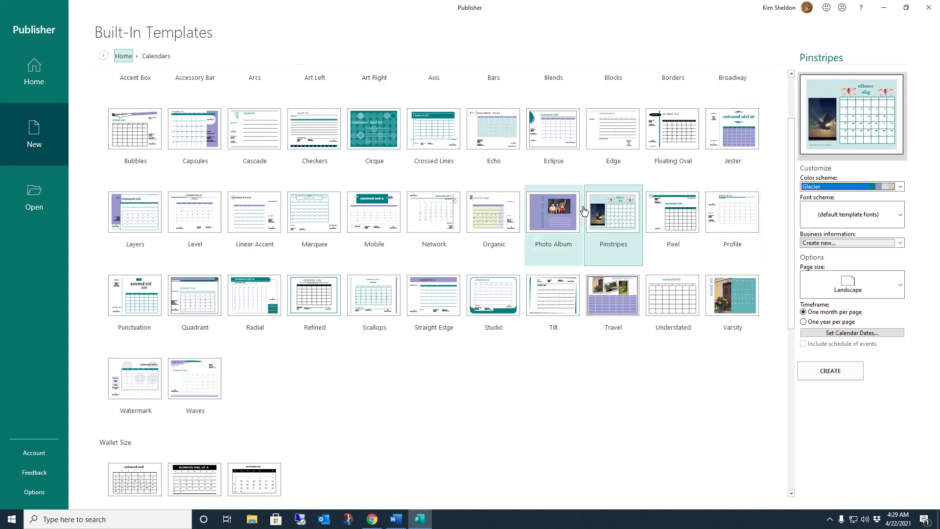
Step: Preview the Photo Album, Eclipse, Floating Oval, Checkers, Marquee, Refined, Travel and Understated calendar templates in turn
{"action": "left_click", "coordinate": [570, 213]}
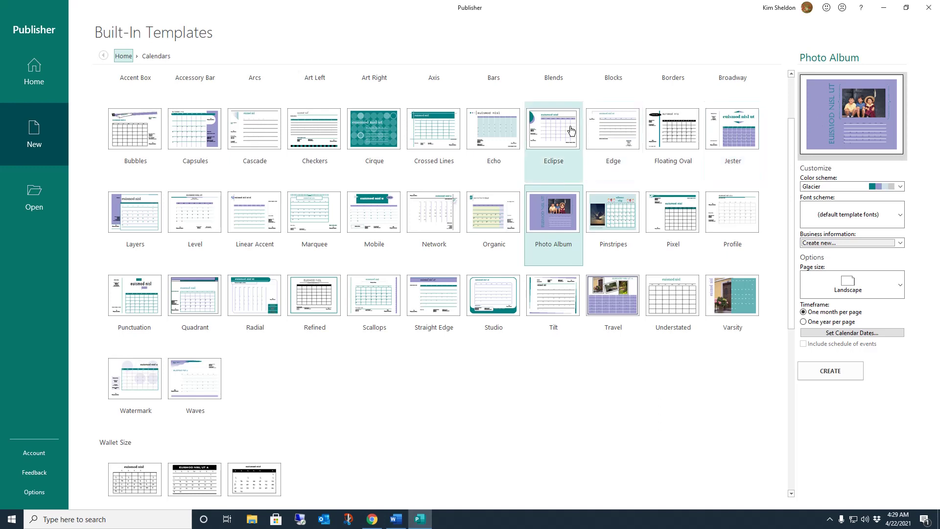
{"action": "left_click", "coordinate": [571, 128]}
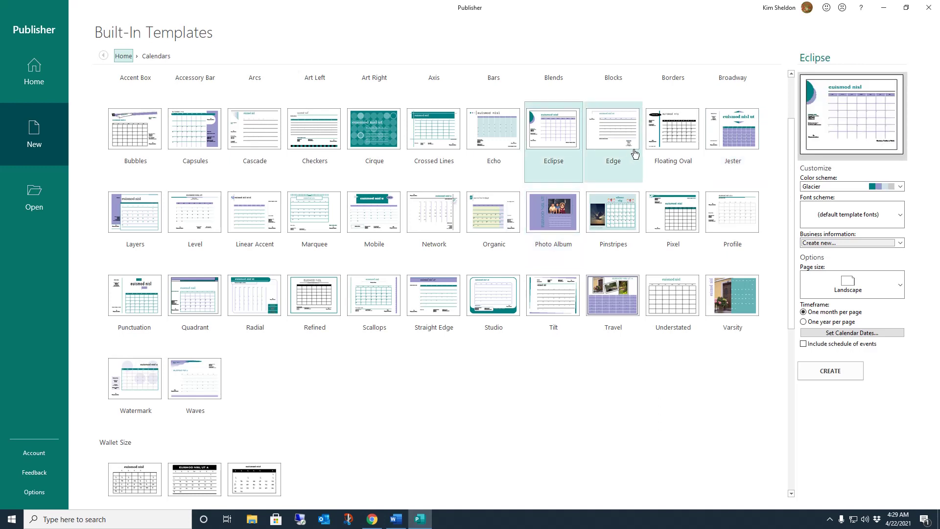
{"action": "left_click", "coordinate": [665, 133]}
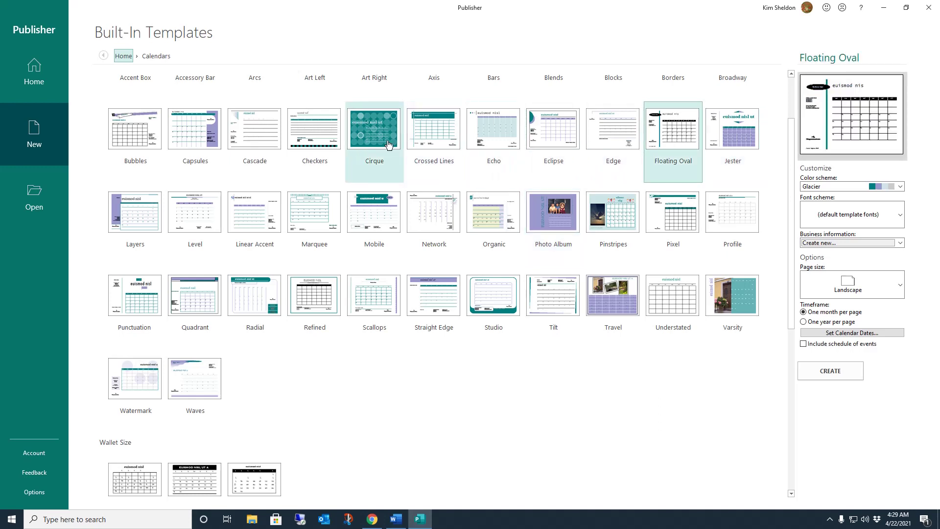
{"action": "left_click", "coordinate": [330, 133]}
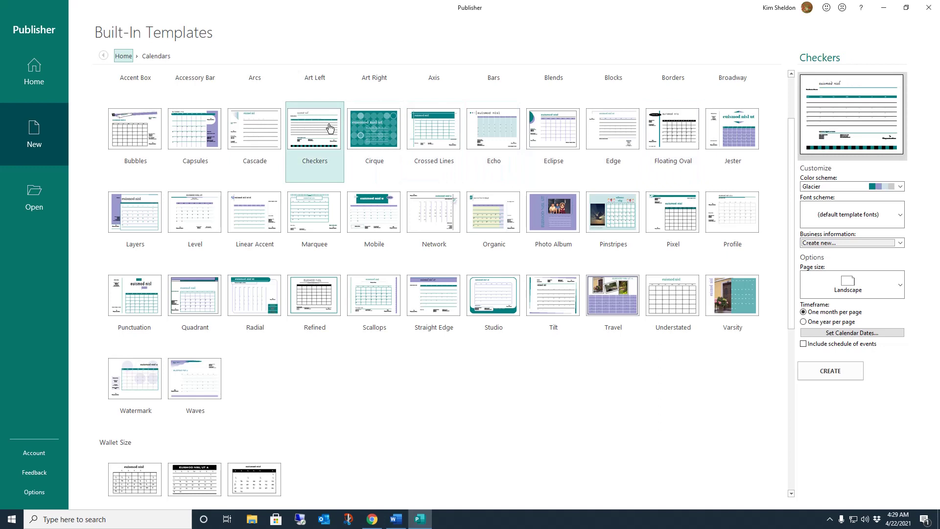
{"action": "left_click", "coordinate": [314, 216]}
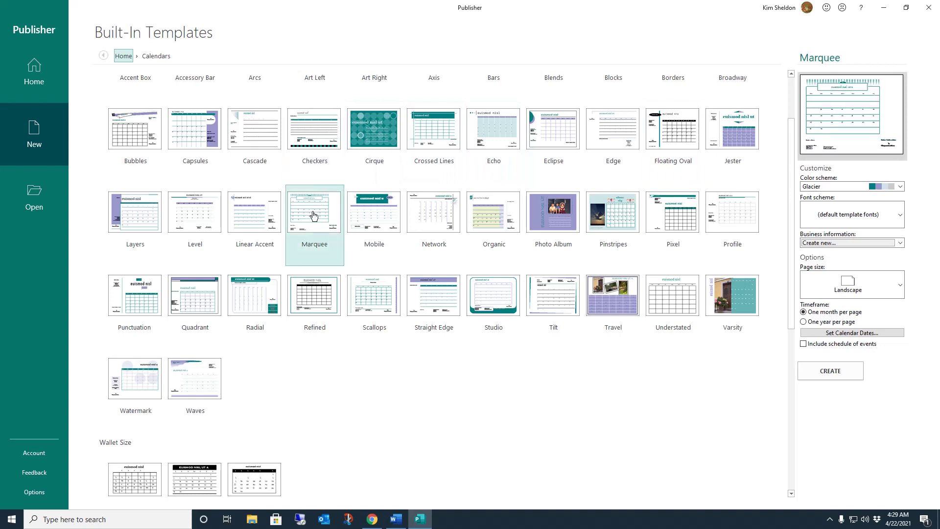
{"action": "left_click", "coordinate": [314, 302]}
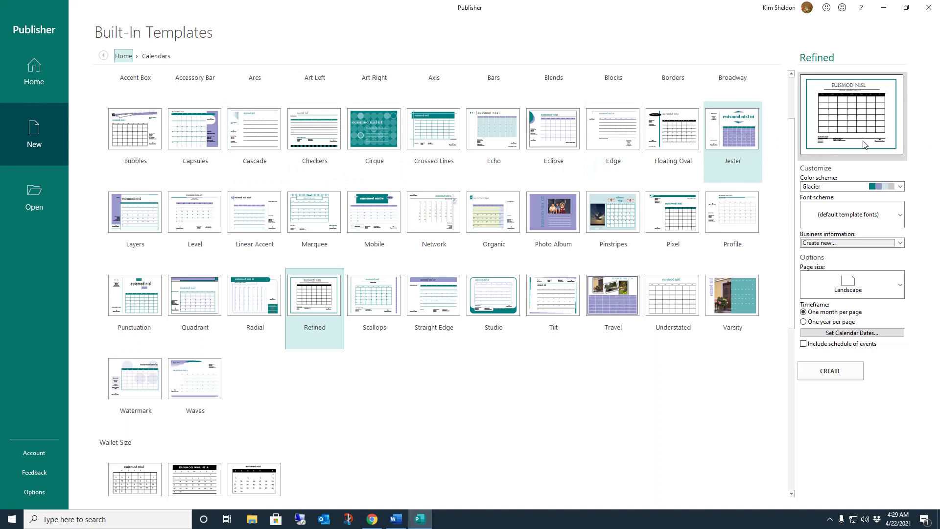
{"action": "left_click", "coordinate": [623, 312]}
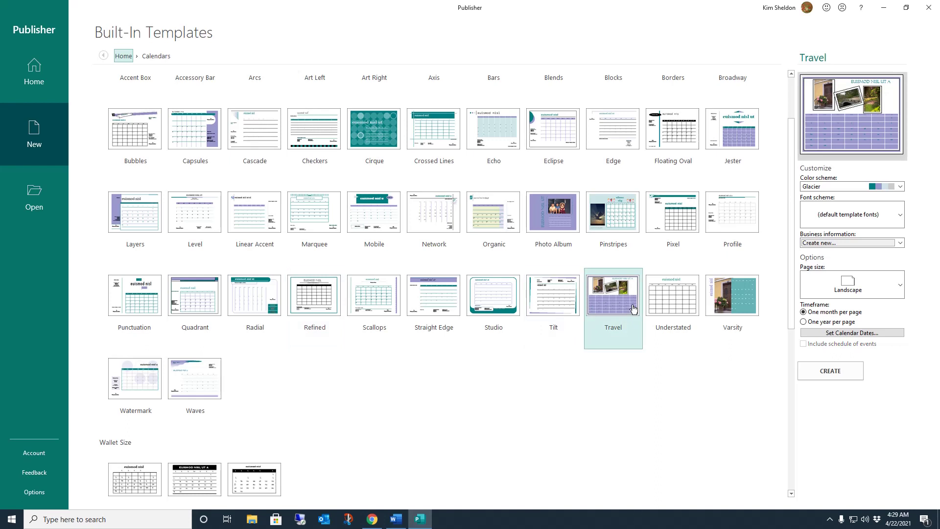
{"action": "left_click", "coordinate": [670, 310]}
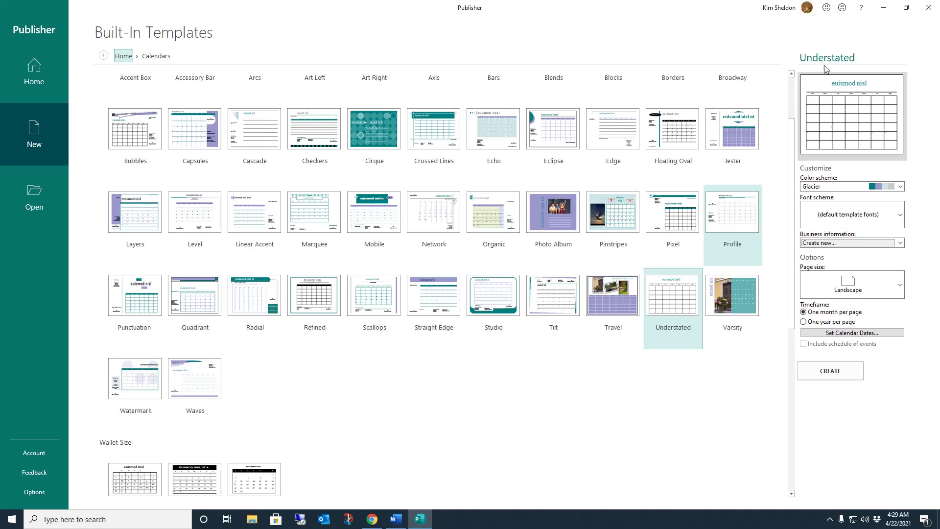
Step: Set the font scheme to Industrial, with Franklin Gothic Heavy and Franklin Gothic Book
{"action": "left_click", "coordinate": [899, 222]}
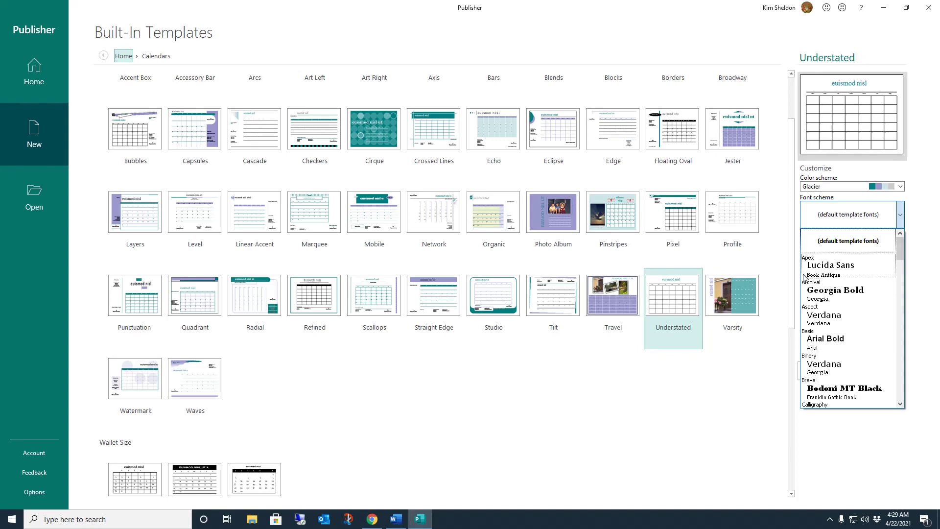
{"action": "left_click_drag", "start_coordinate": [903, 243], "coordinate": [912, 304]}
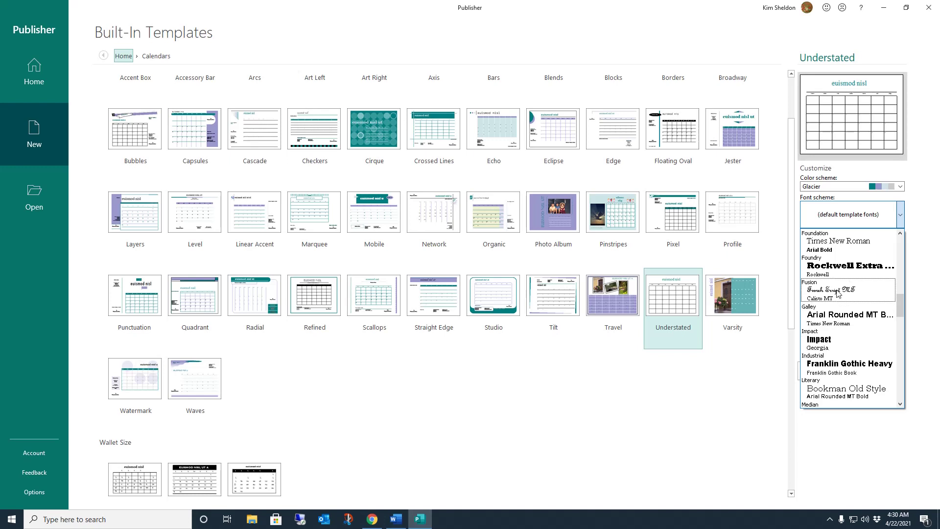
{"action": "left_click_drag", "start_coordinate": [903, 302], "coordinate": [908, 328]}
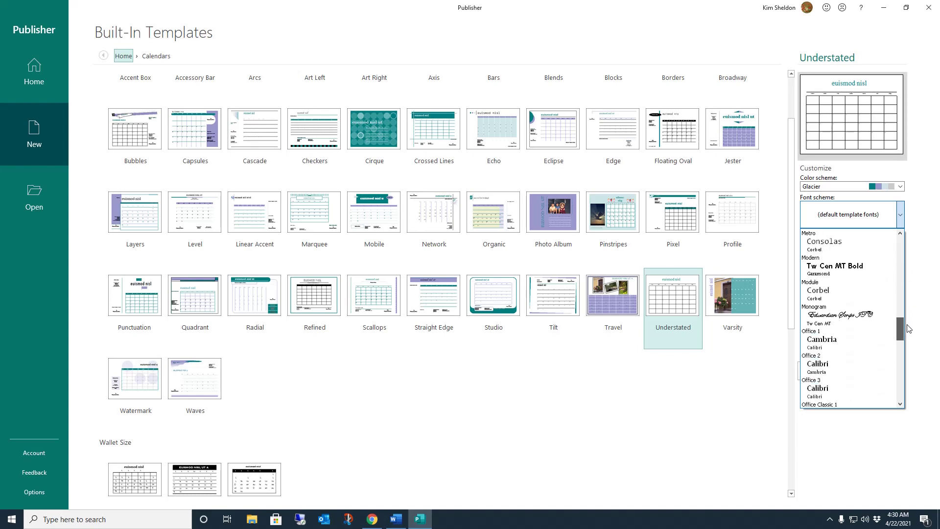
{"action": "left_click_drag", "start_coordinate": [908, 328], "coordinate": [906, 318]}
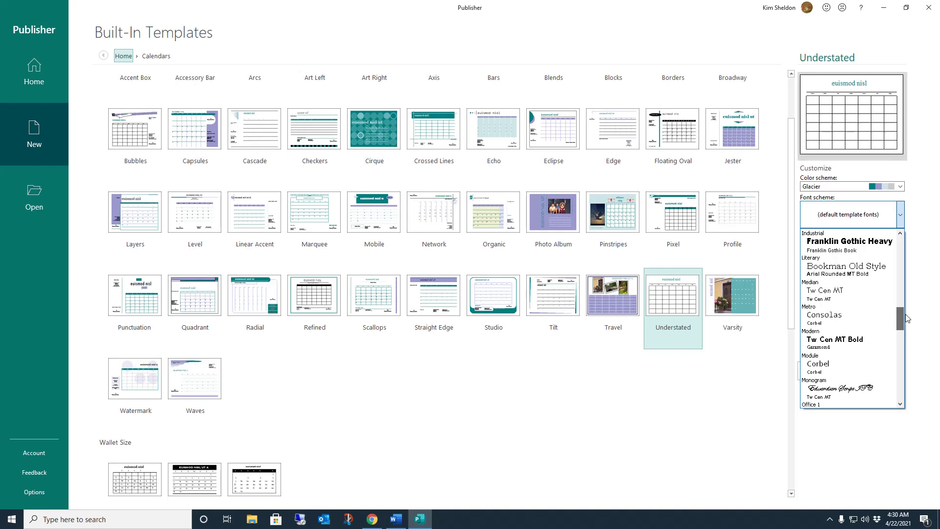
{"action": "left_click", "coordinate": [863, 249]}
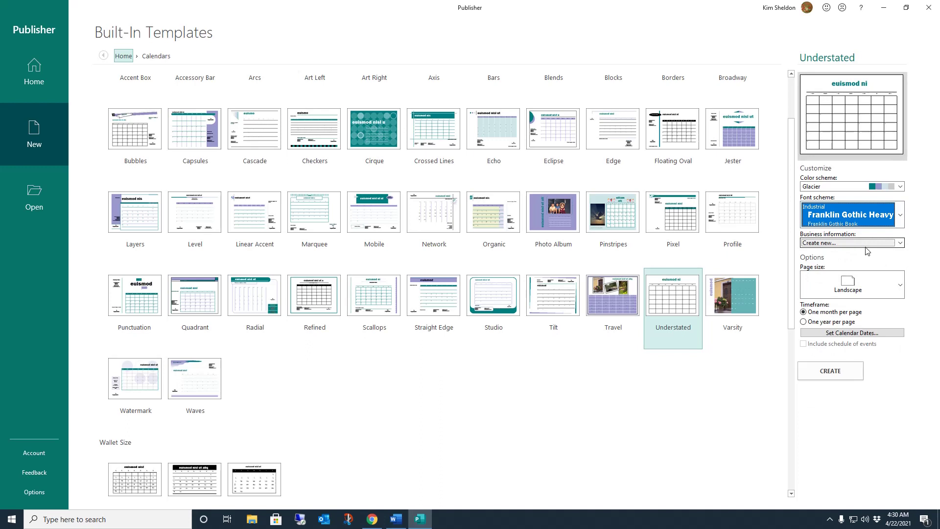
{"action": "left_click", "coordinate": [901, 243]}
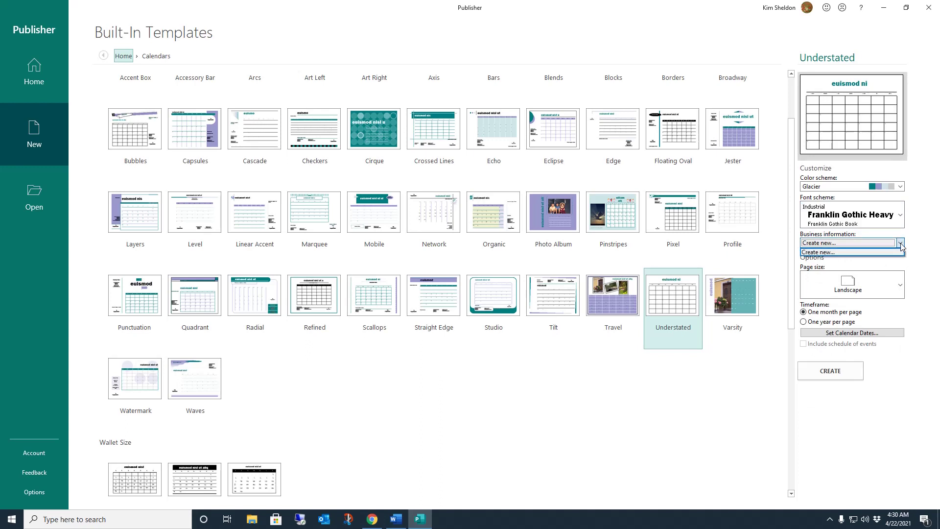
{"action": "left_click", "coordinate": [840, 252]}
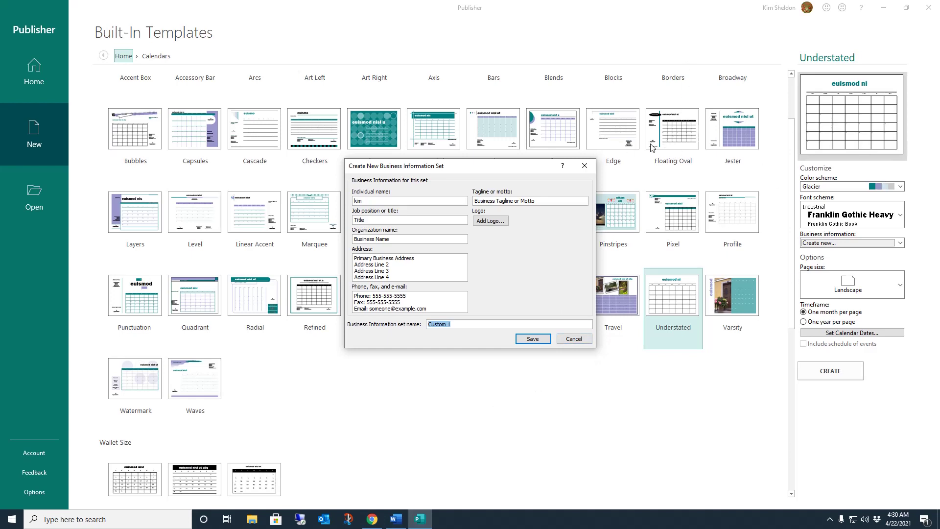
{"action": "left_click", "coordinate": [569, 342]}
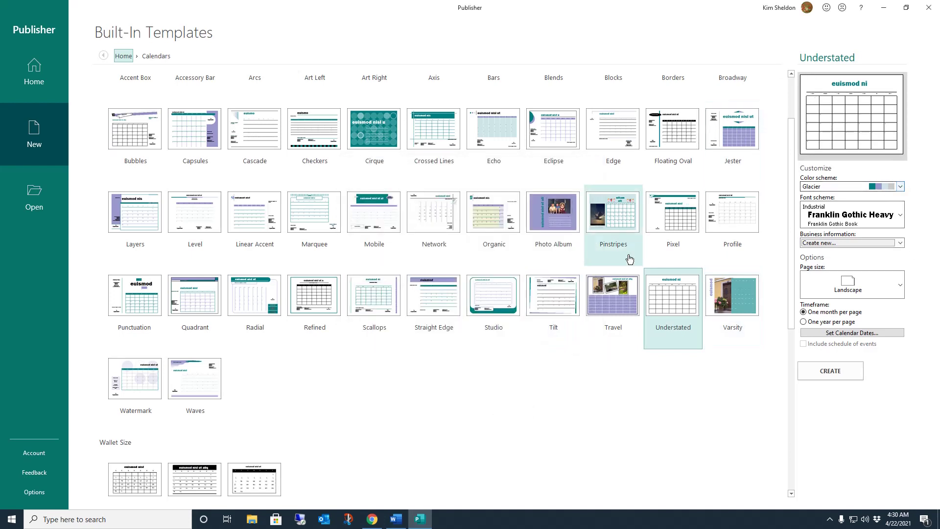
Step: Select the Floating Oval calendar template and start creating a new business information set for it
{"action": "left_click", "coordinate": [667, 142]}
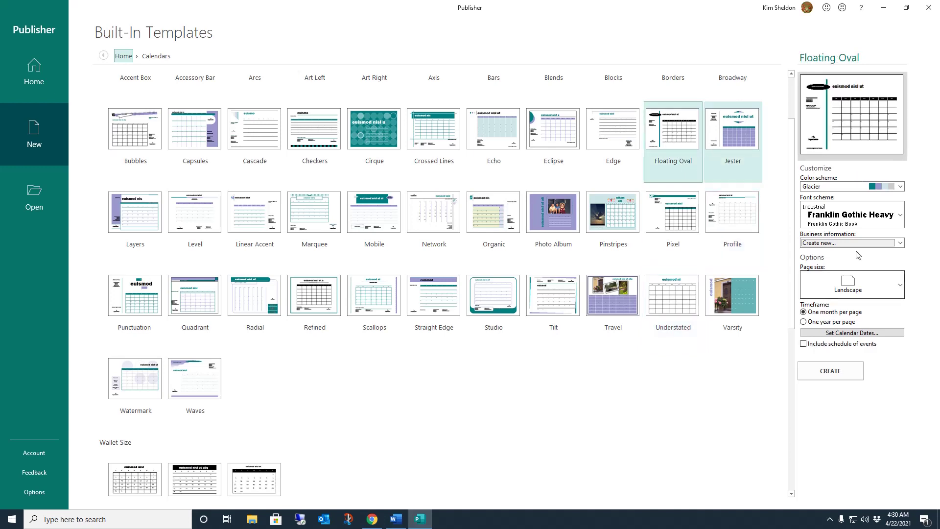
{"action": "left_click", "coordinate": [902, 243]}
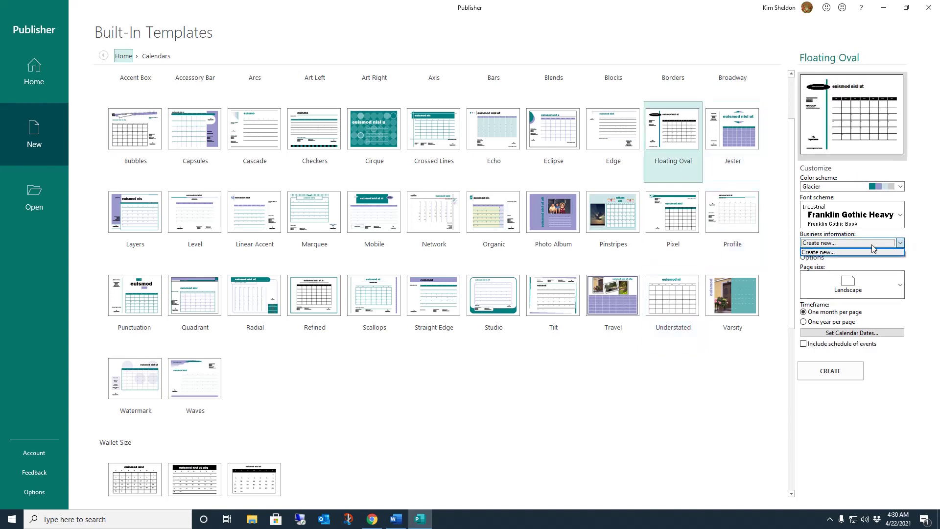
{"action": "left_click", "coordinate": [821, 255]}
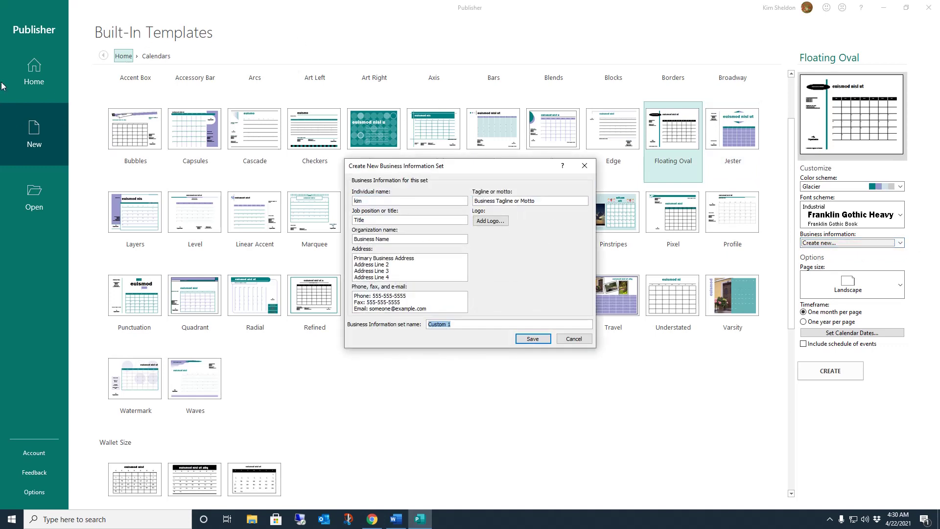
Step: Clear the individual name and job title in the business information set, and set the organization name to "Company A"
{"action": "left_click_drag", "start_coordinate": [363, 200], "coordinate": [336, 215]}
{"action": "key", "text": "BackSpace"}
{"action": "key", "text": "BackSpace"}
{"action": "left_click_drag", "start_coordinate": [390, 240], "coordinate": [337, 233]}
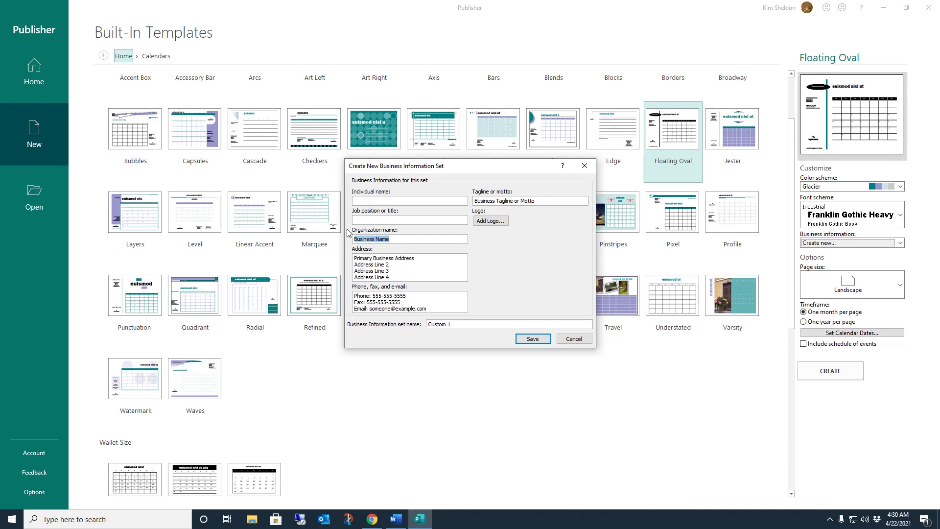
{"action": "type", "text": "Company A"}
Step: Replace the placeholder address and contact details with the company's address and phone number, and set the tagline to "We take business seriously!"
{"action": "left_click_drag", "start_coordinate": [393, 280], "coordinate": [357, 240]}
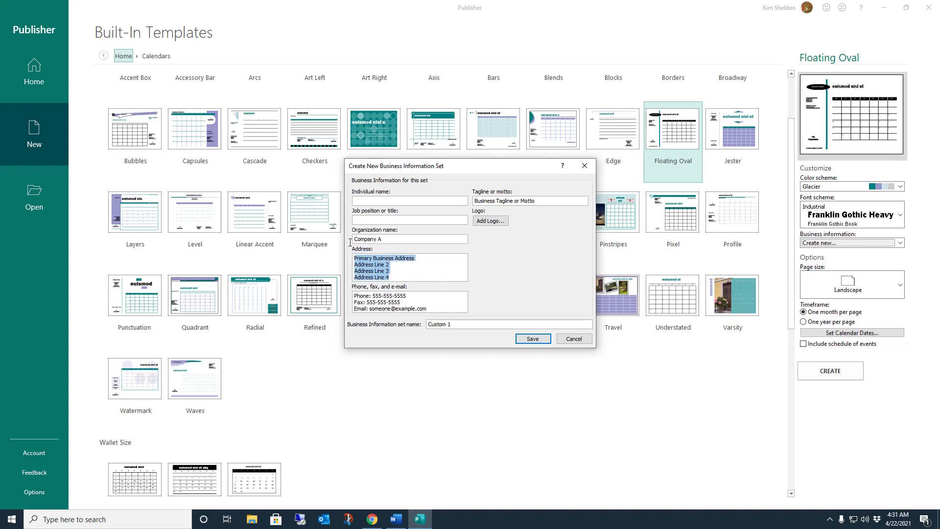
{"action": "type", "text": "123 Main Street"}
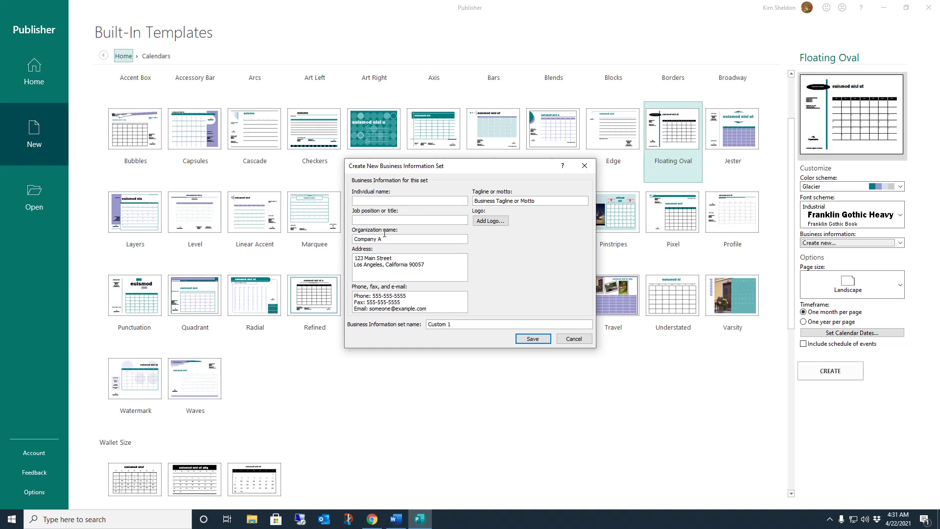
{"action": "left_click_drag", "start_coordinate": [429, 310], "coordinate": [356, 288]}
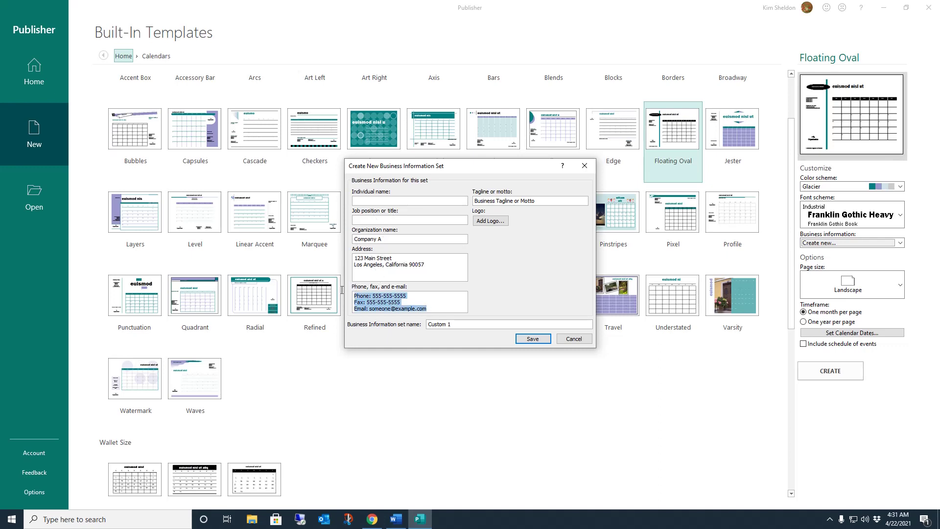
{"action": "type", "text": "800"}
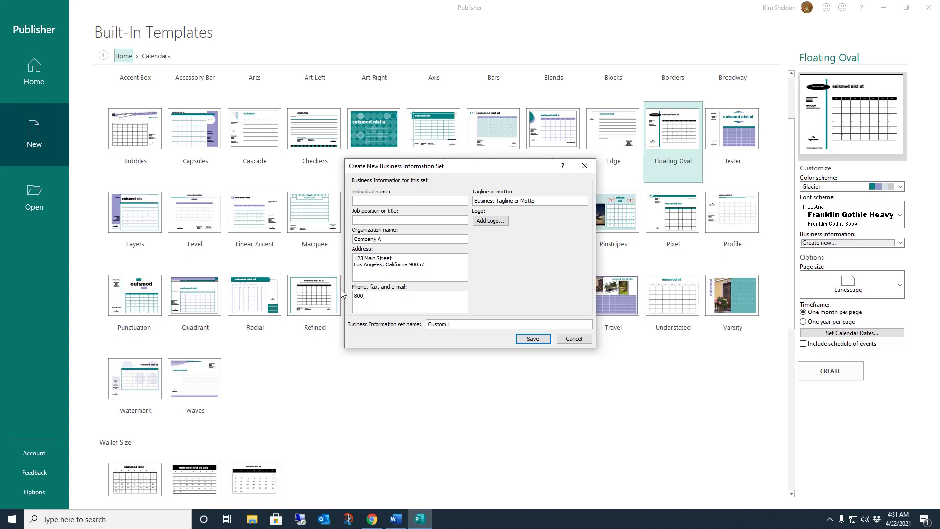
{"action": "type", "text": "-555-1212"}
{"action": "left_click_drag", "start_coordinate": [535, 201], "coordinate": [435, 201]}
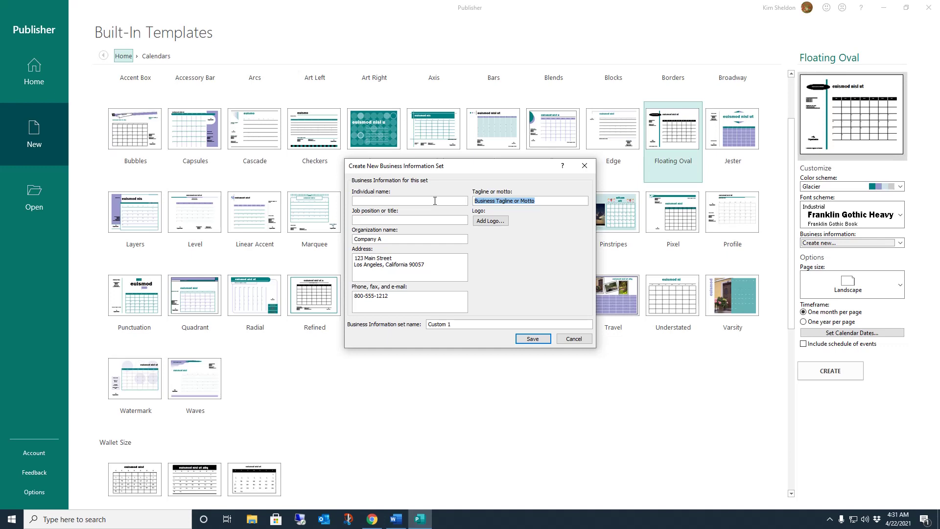
{"action": "type", "text": "We take business seriously!"}
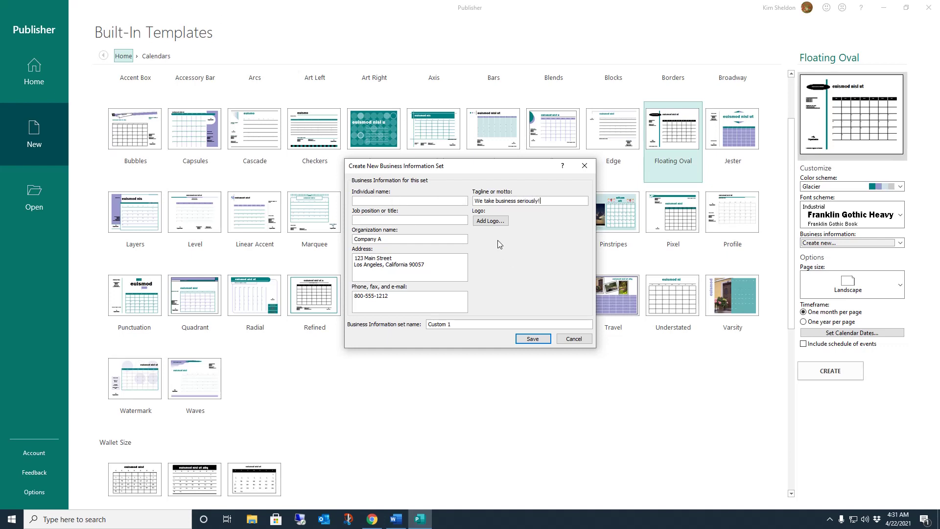
Step: Add the red subscribe image from the Pictures library as the logo and save the business information set as Custom 1
{"action": "left_click", "coordinate": [490, 221]}
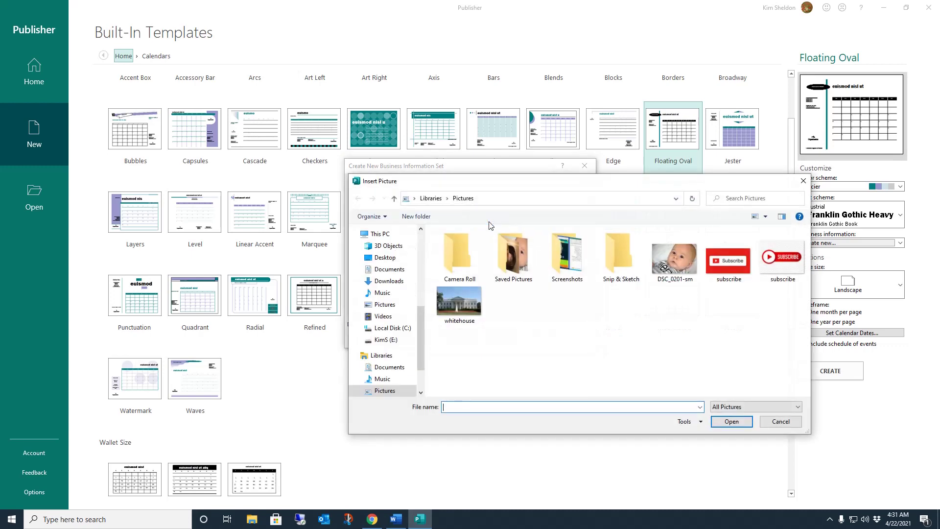
{"action": "left_click", "coordinate": [504, 260]}
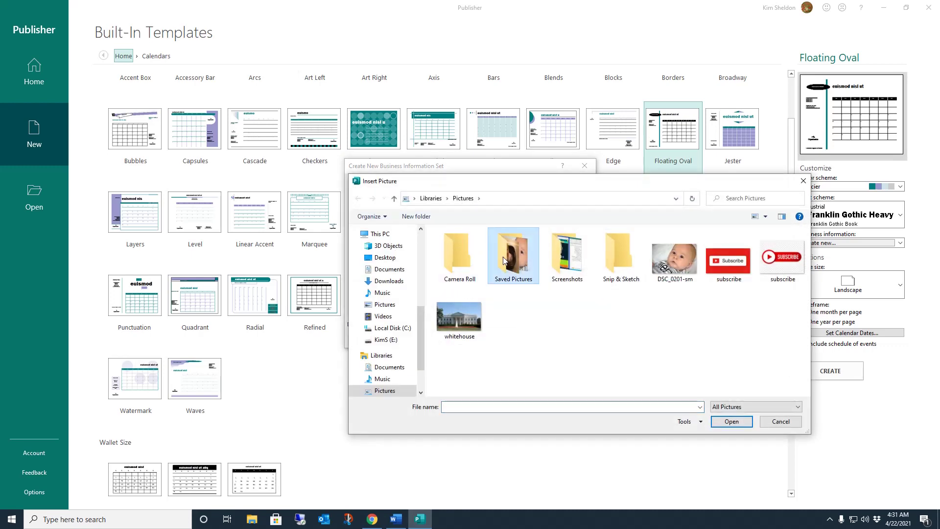
{"action": "double_click", "coordinate": [504, 260]}
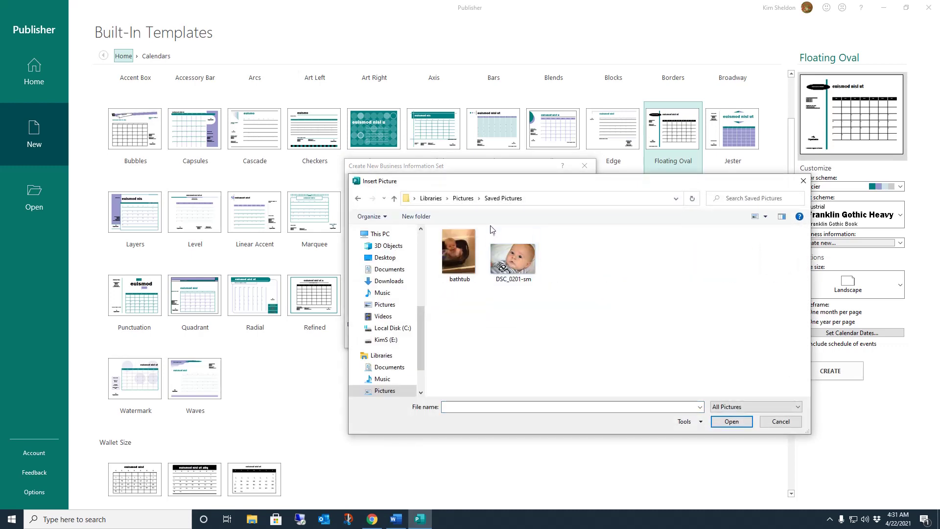
{"action": "left_click", "coordinate": [447, 198]}
{"action": "left_click", "coordinate": [462, 201]}
{"action": "left_click", "coordinate": [462, 199]}
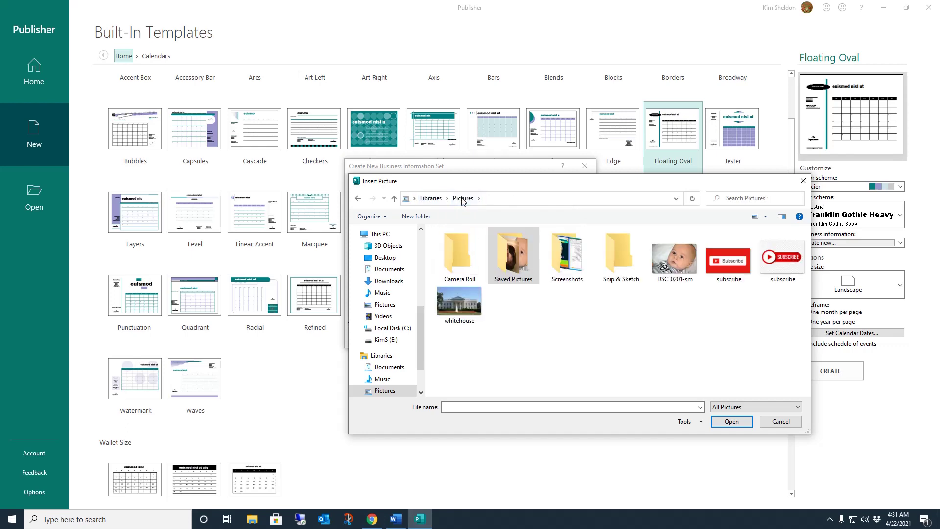
{"action": "double_click", "coordinate": [732, 266]}
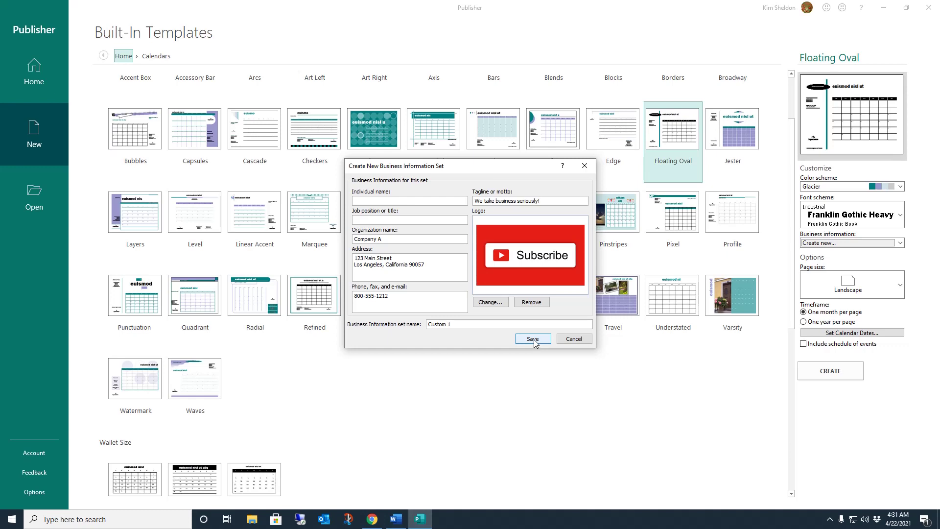
{"action": "left_click", "coordinate": [533, 339]}
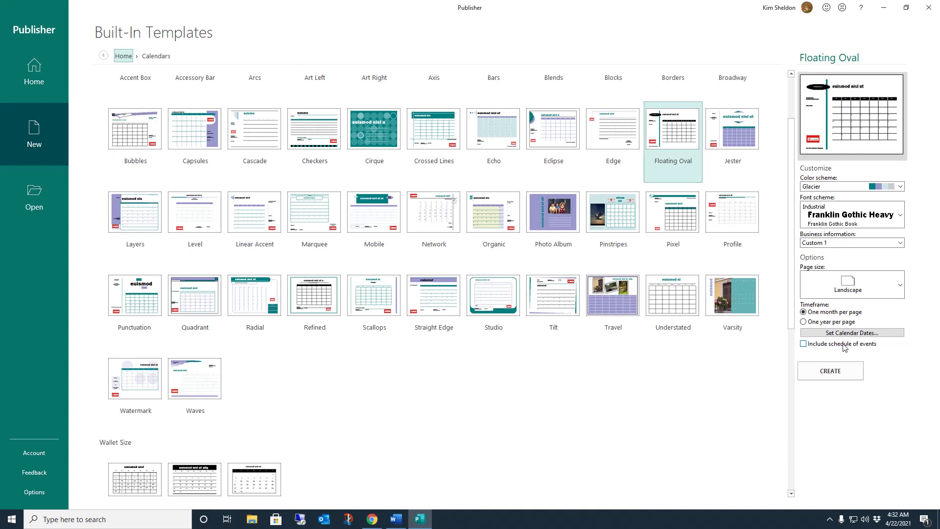
Step: Create the Floating Oval calendar with a schedule of events and dates from April to June 2021
{"action": "left_click", "coordinate": [826, 344]}
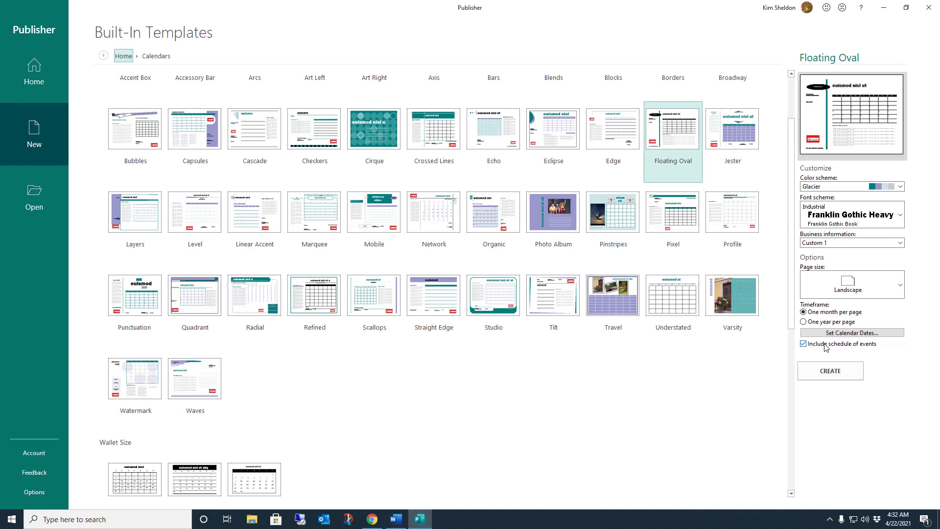
{"action": "left_click", "coordinate": [845, 335]}
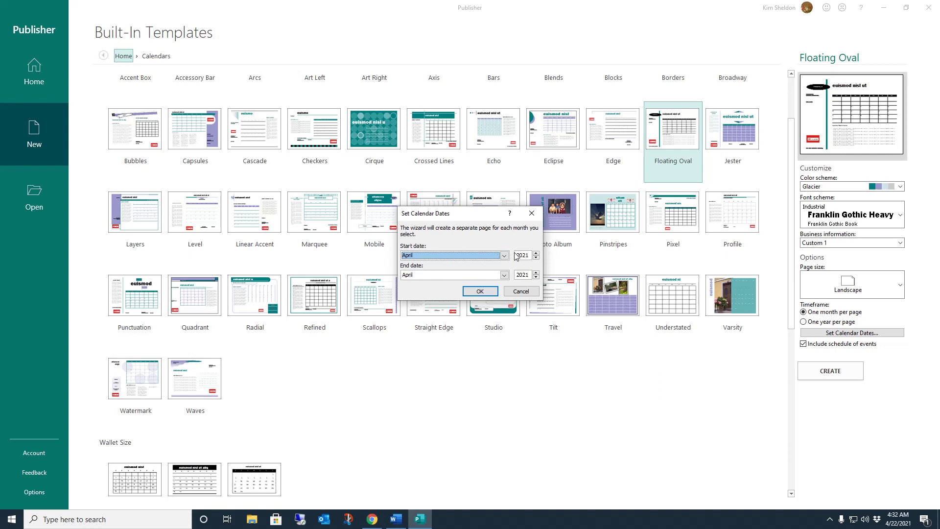
{"action": "left_click", "coordinate": [504, 275]}
{"action": "left_click", "coordinate": [459, 296]}
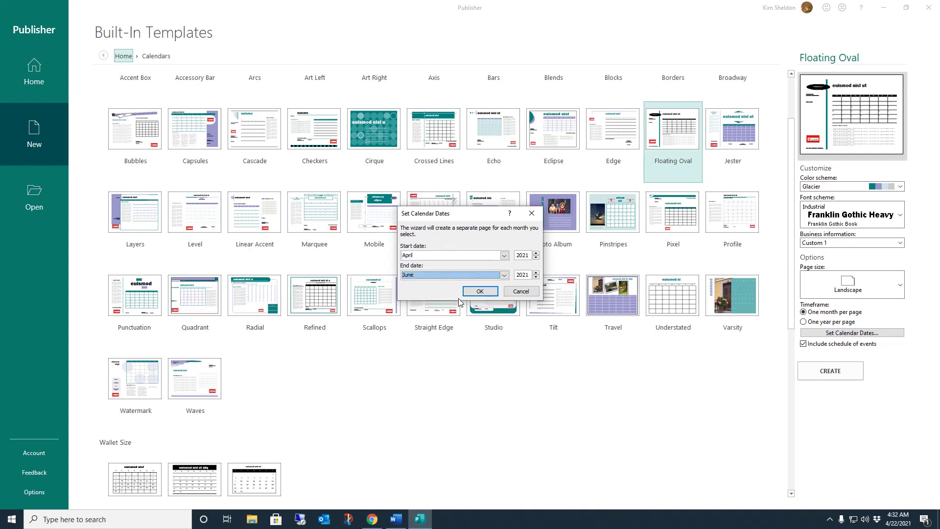
{"action": "left_click", "coordinate": [485, 292]}
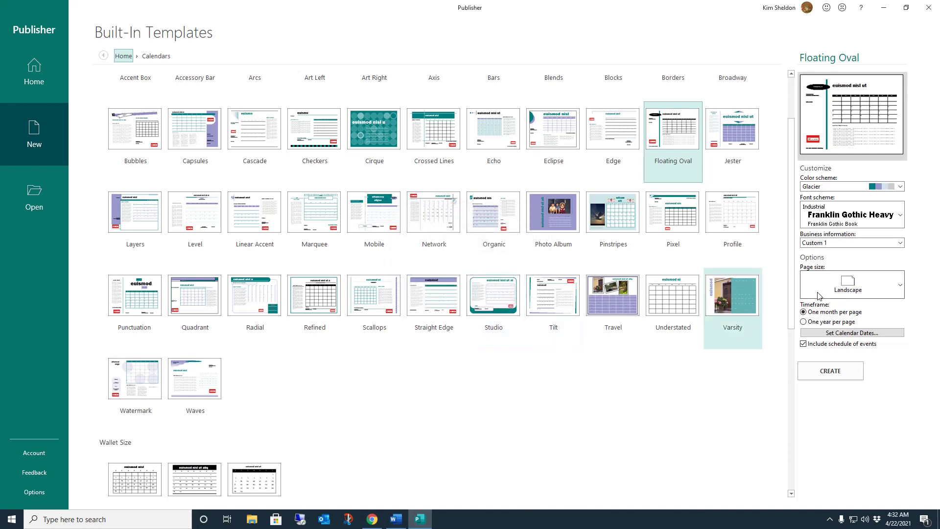
{"action": "left_click", "coordinate": [840, 376]}
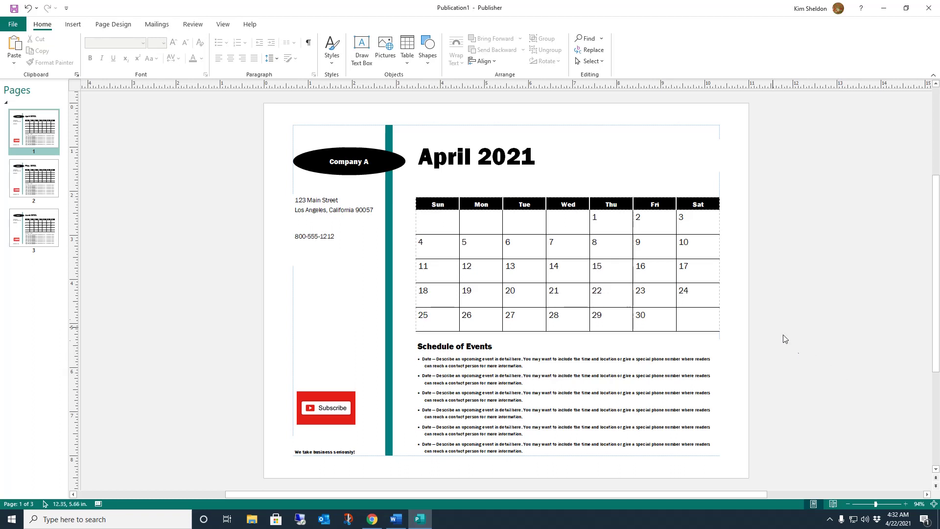
{"action": "left_click", "coordinate": [474, 363]}
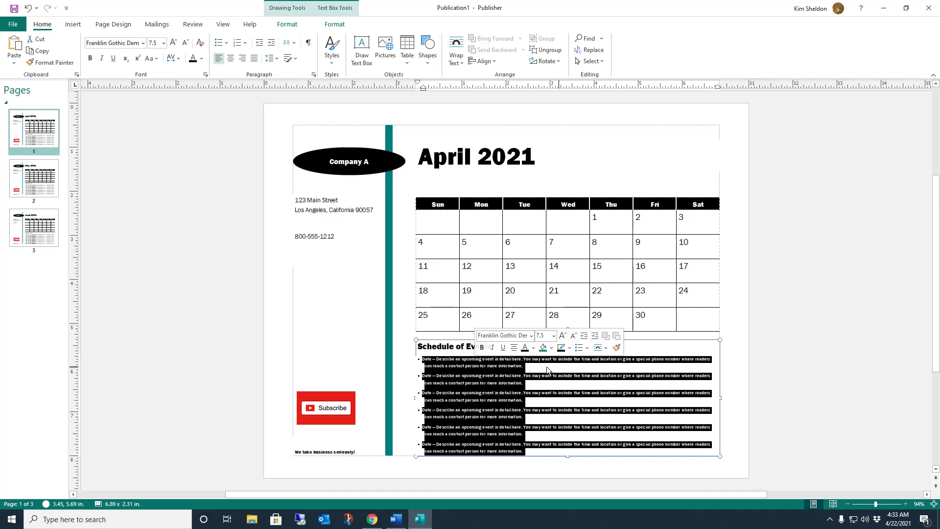
{"action": "left_click", "coordinate": [686, 389]}
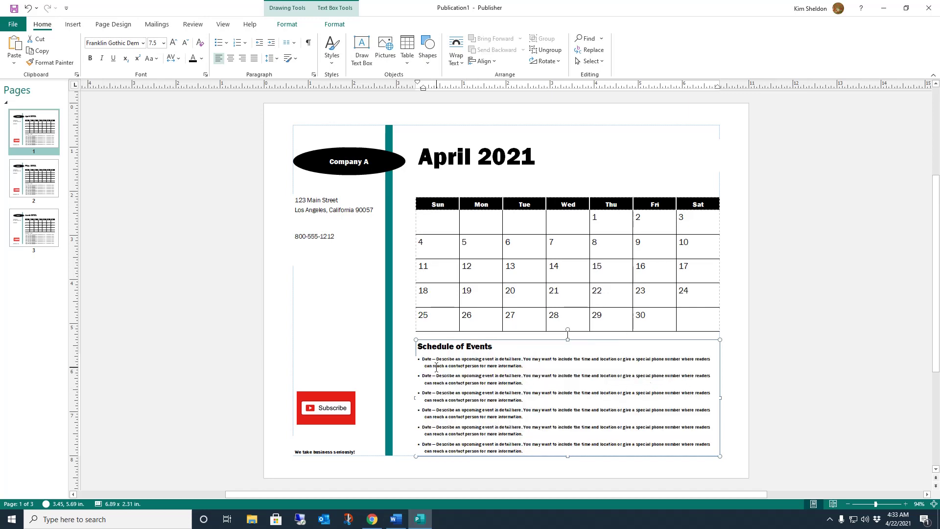
{"action": "left_click", "coordinate": [524, 364]}
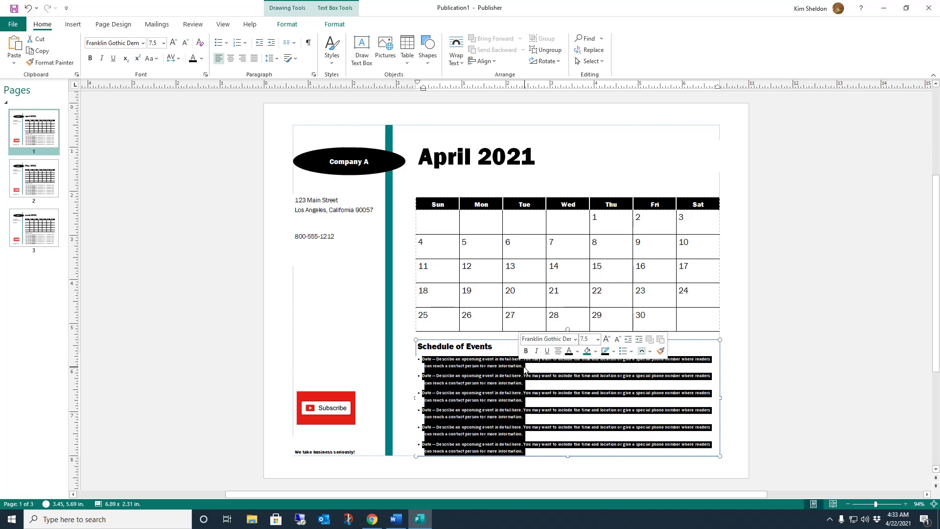
{"action": "key", "text": "Right"}
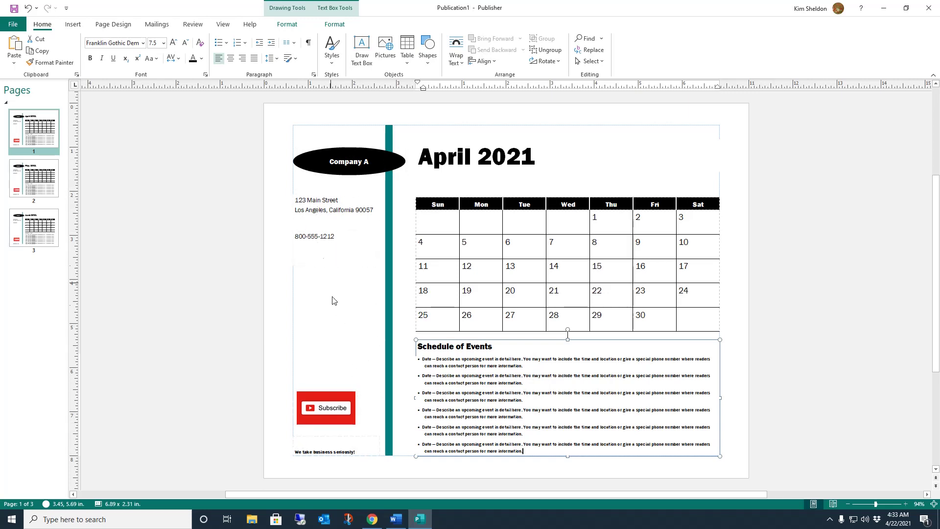
Step: Make the phone number 20 pt and bold, and move its text box to the upper-right corner of the April page
{"action": "left_click", "coordinate": [348, 234]}
{"action": "left_click_drag", "start_coordinate": [348, 233], "coordinate": [294, 236]}
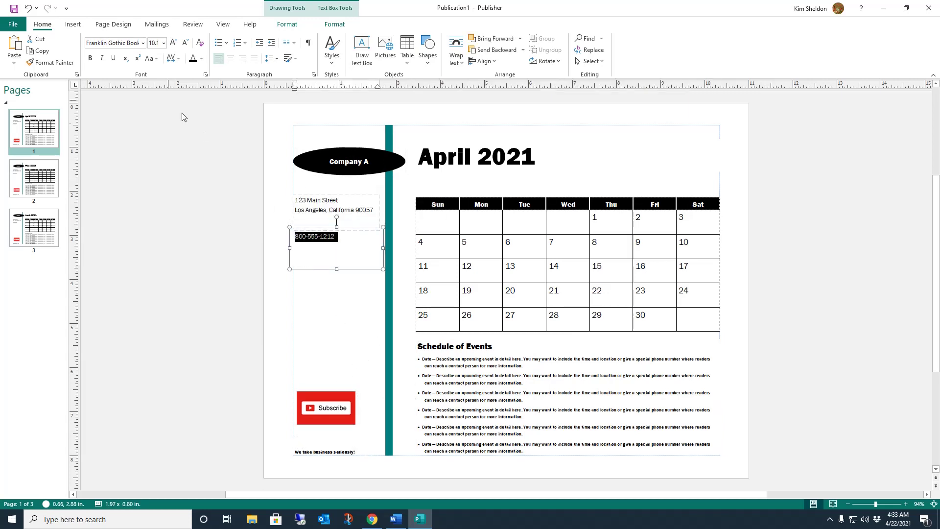
{"action": "left_click", "coordinate": [173, 43]}
{"action": "left_click", "coordinate": [173, 43]}
{"action": "left_click", "coordinate": [173, 43]}
{"action": "left_click", "coordinate": [173, 42]}
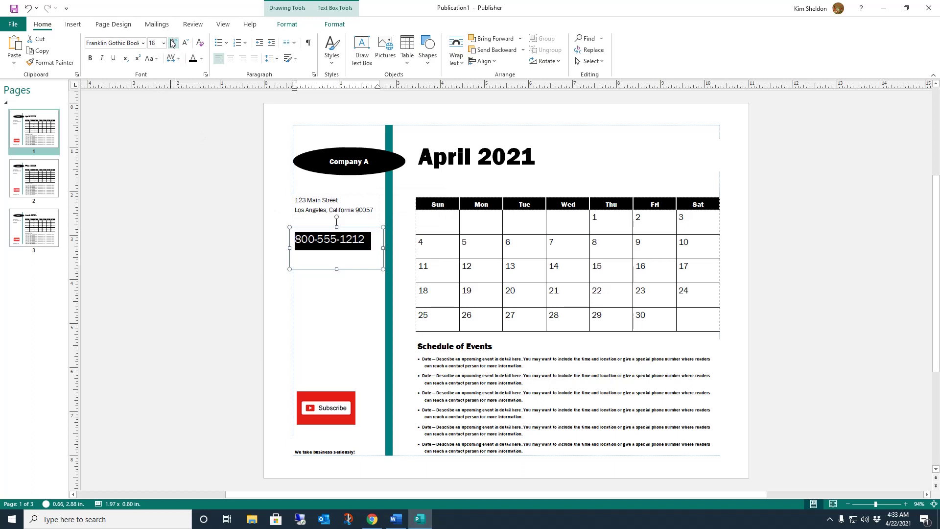
{"action": "left_click", "coordinate": [174, 42]}
{"action": "left_click", "coordinate": [174, 43]}
{"action": "left_click", "coordinate": [90, 58]}
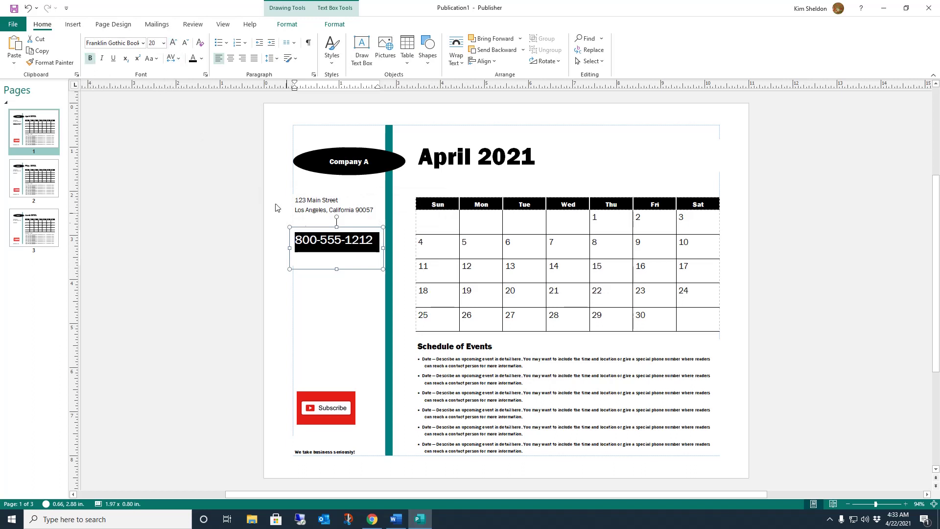
{"action": "left_click_drag", "start_coordinate": [312, 231], "coordinate": [652, 121]}
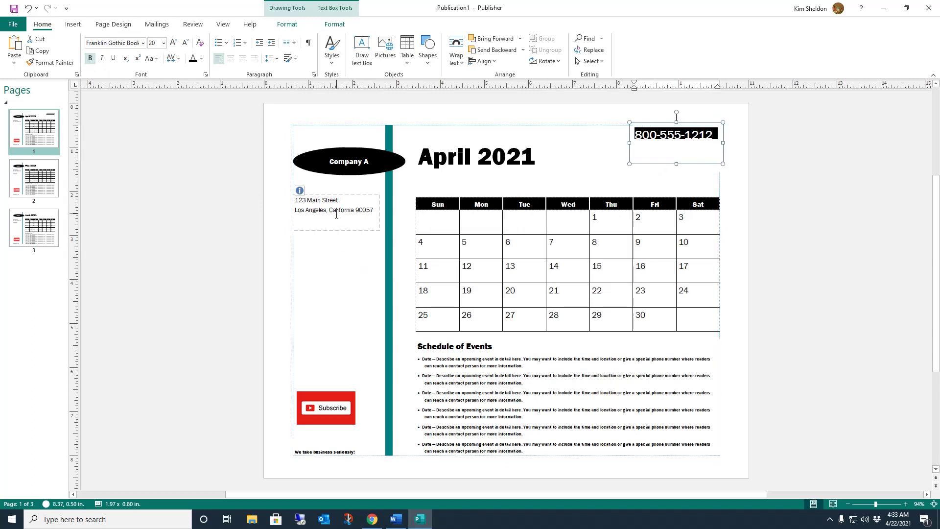
Step: Change the font of the two-line company address on the April page to Ebrima
{"action": "left_click", "coordinate": [337, 215]}
{"action": "left_click_drag", "start_coordinate": [377, 206], "coordinate": [294, 198]}
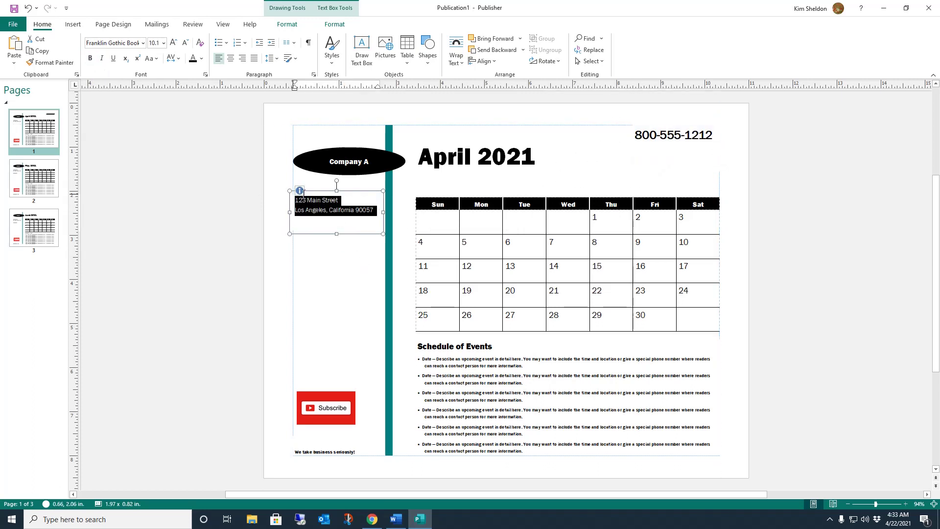
{"action": "left_click", "coordinate": [143, 43]}
{"action": "left_click", "coordinate": [157, 111]}
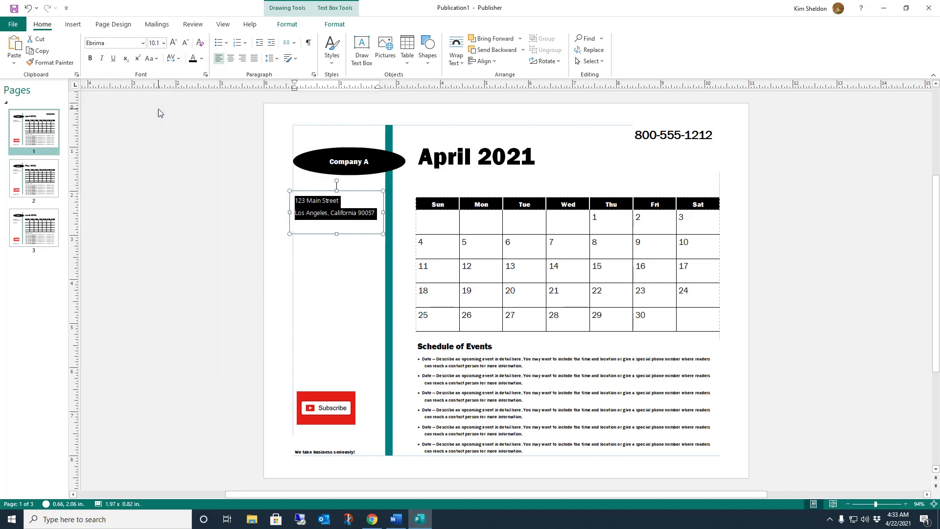
Step: Fill the Company A text box with the purple scheme color
{"action": "left_click", "coordinate": [332, 150]}
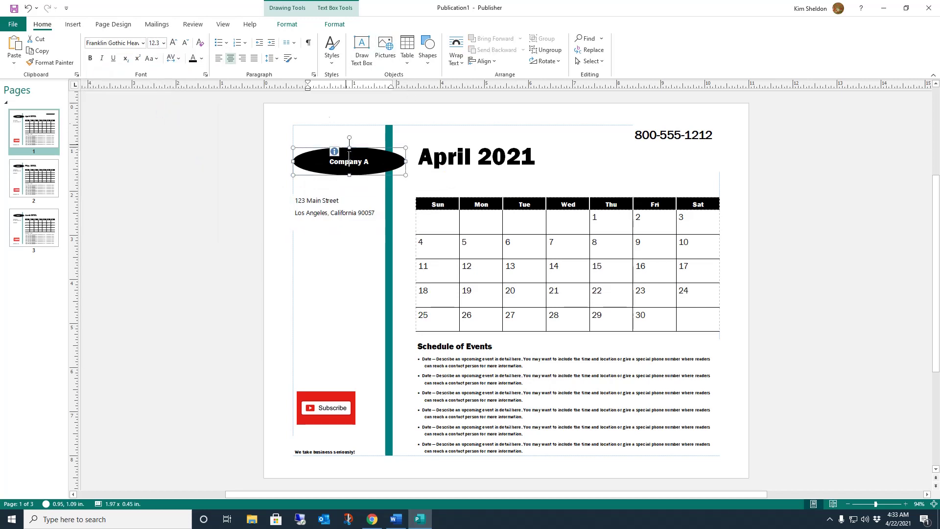
{"action": "left_click", "coordinate": [287, 10]}
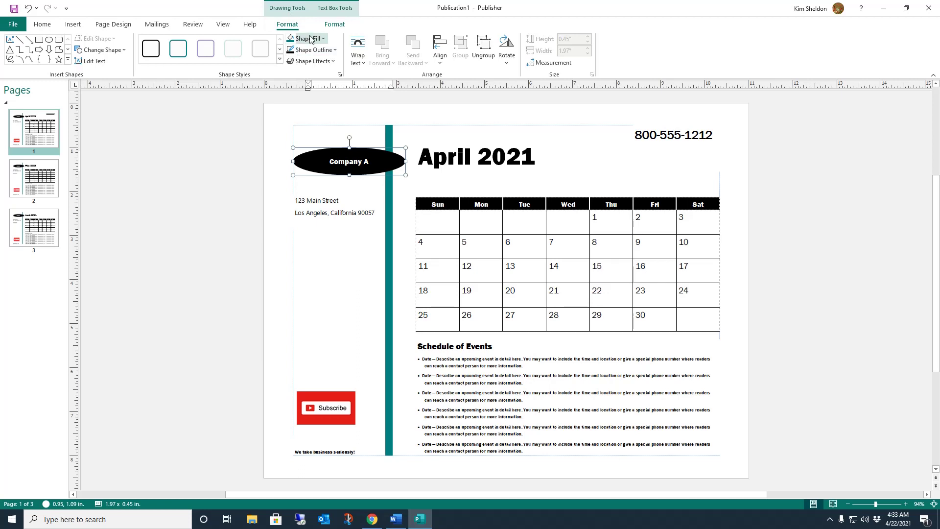
{"action": "left_click", "coordinate": [322, 39]}
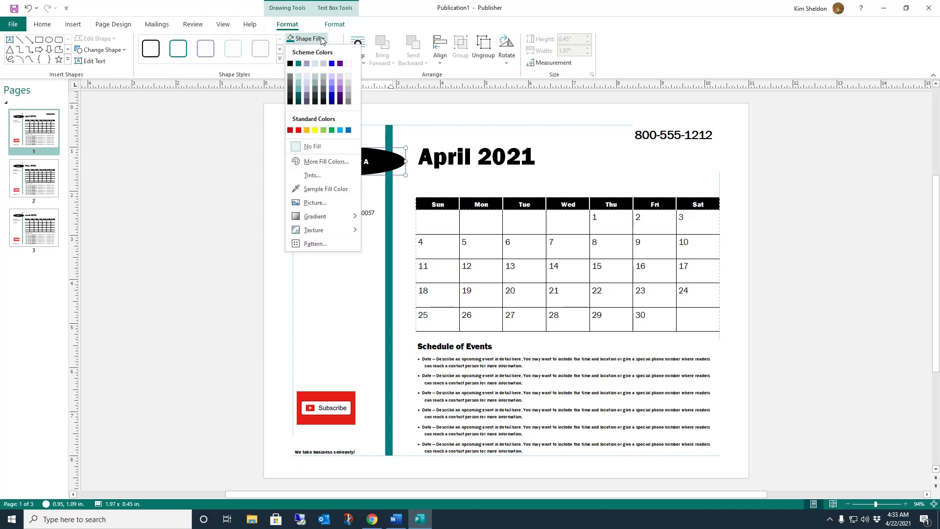
{"action": "left_click", "coordinate": [341, 62]}
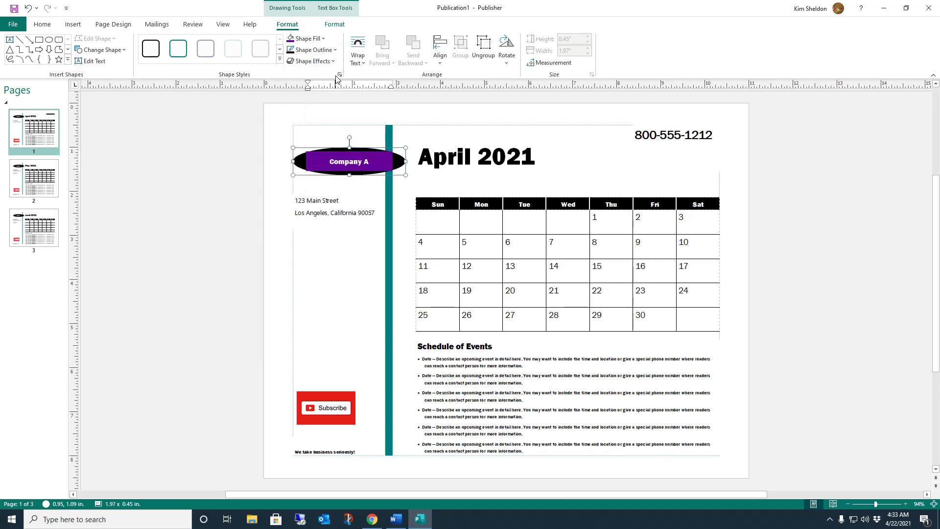
Step: Move the grouped Company A oval and text box up and to the left, near the page's upper-left corner
{"action": "left_click", "coordinate": [298, 157]}
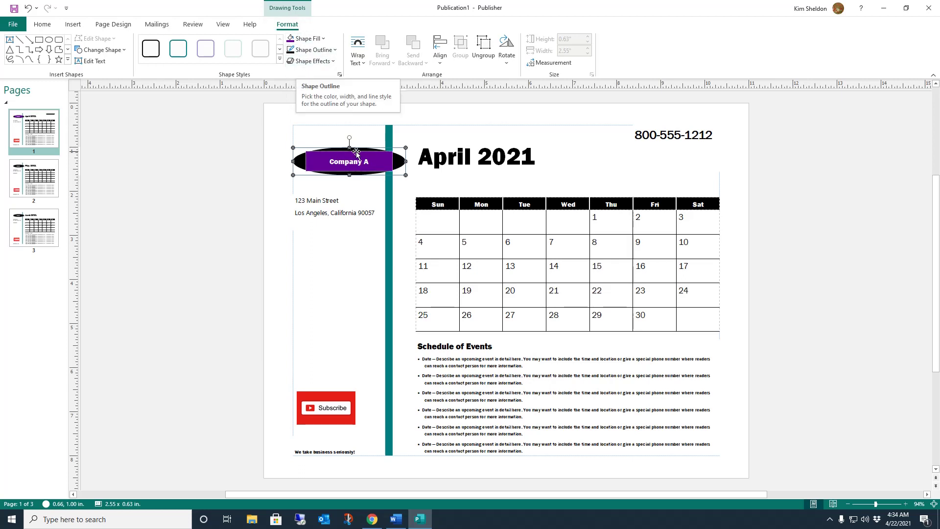
{"action": "left_click", "coordinate": [355, 152]}
{"action": "left_click_drag", "start_coordinate": [356, 152], "coordinate": [343, 136]}
Step: Ungroup the Company A text box from the oval behind it and select the black oval on its own
{"action": "left_click", "coordinate": [484, 49]}
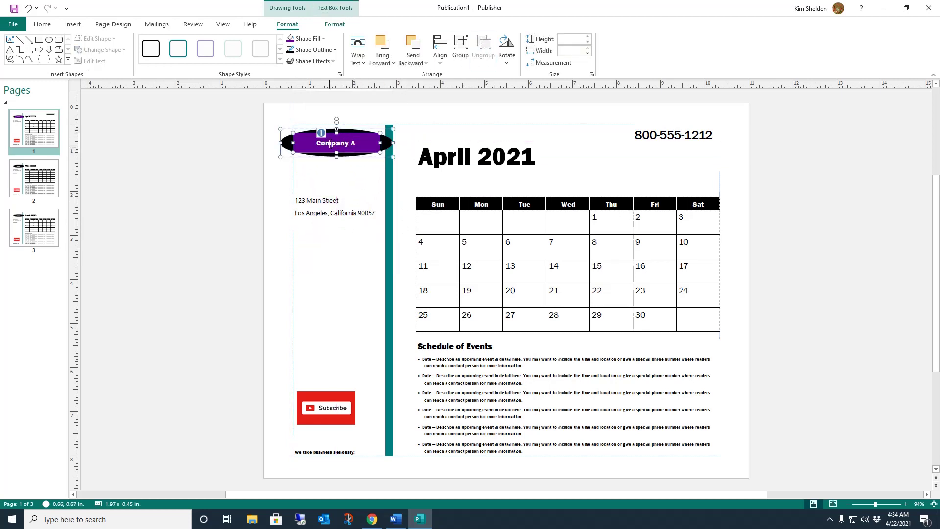
{"action": "left_click", "coordinate": [329, 172]}
{"action": "left_click", "coordinate": [286, 142]}
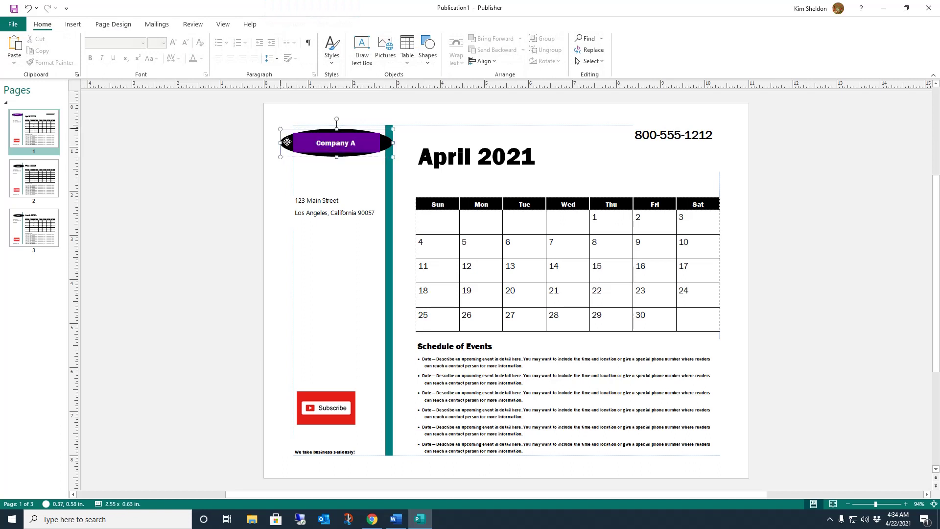
Step: Fill the oval behind the Company A text box with the purple scheme color
{"action": "left_click", "coordinate": [306, 38]}
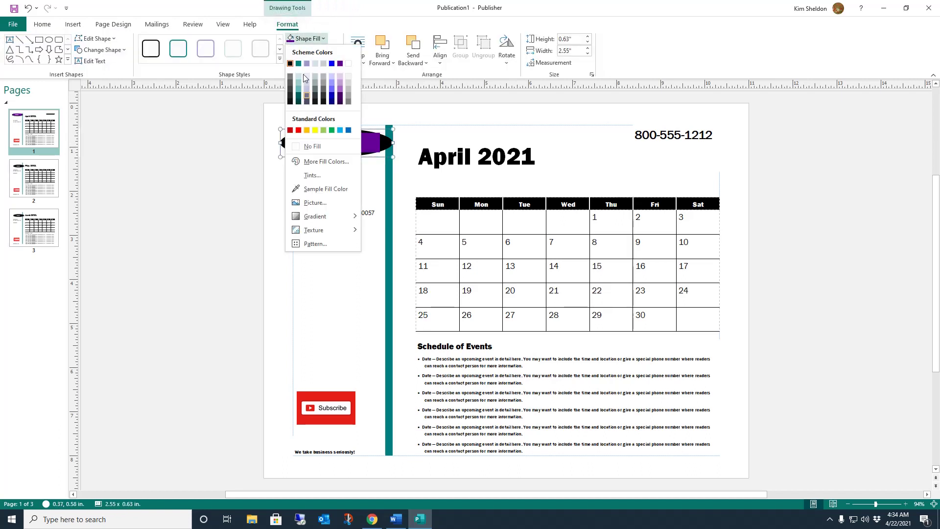
{"action": "left_click", "coordinate": [340, 63]}
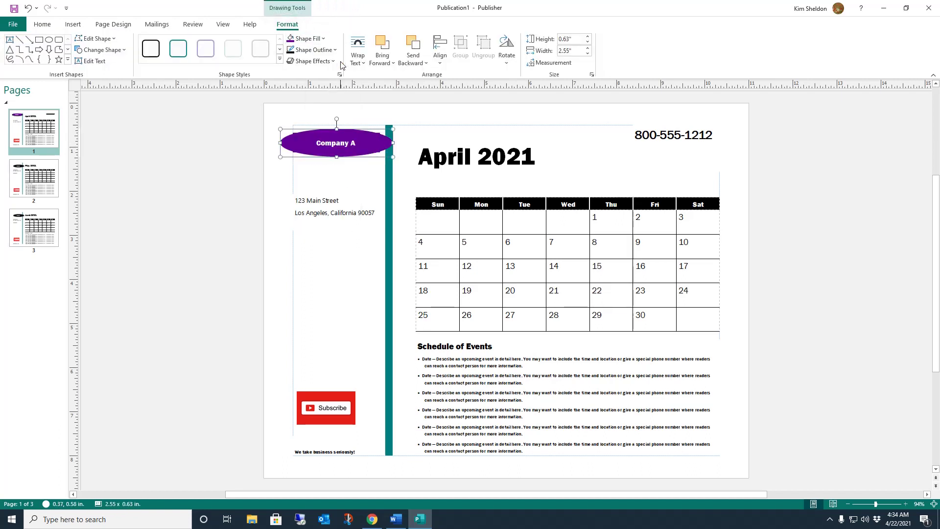
{"action": "left_click", "coordinate": [297, 281]}
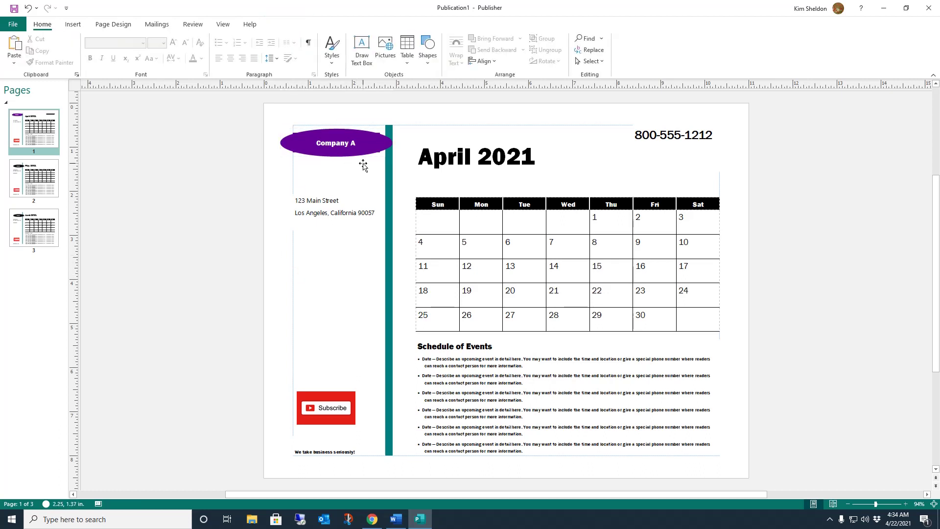
Step: Enlarge the Subscribe logo to about 2.09 by 1.13 inches
{"action": "left_click", "coordinate": [343, 401]}
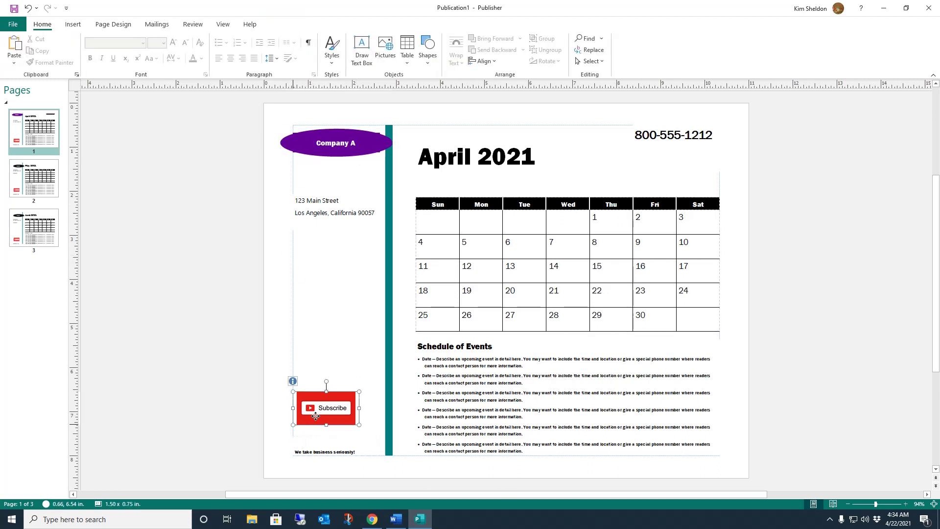
{"action": "left_click_drag", "start_coordinate": [358, 392], "coordinate": [385, 374]}
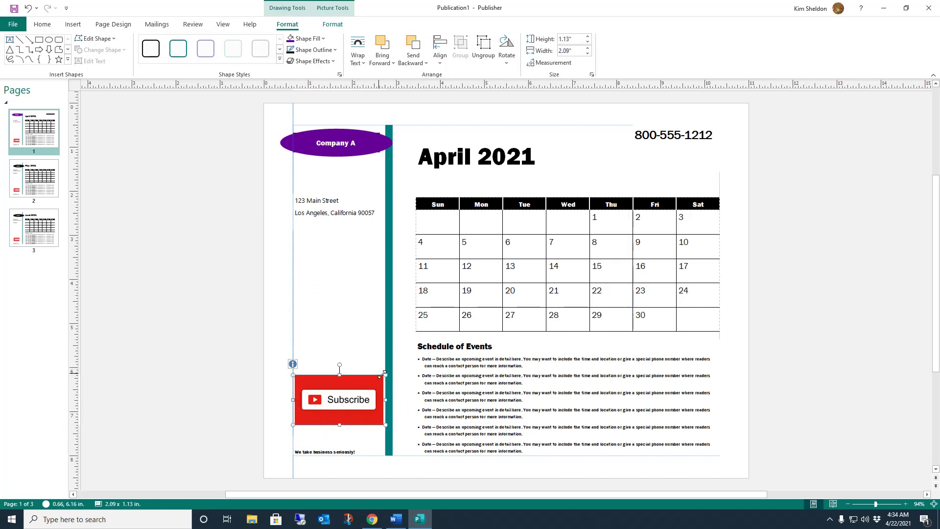
Step: Set the tagline "We take business seriously!" in Elephant Pro at 18 points
{"action": "left_click", "coordinate": [319, 452]}
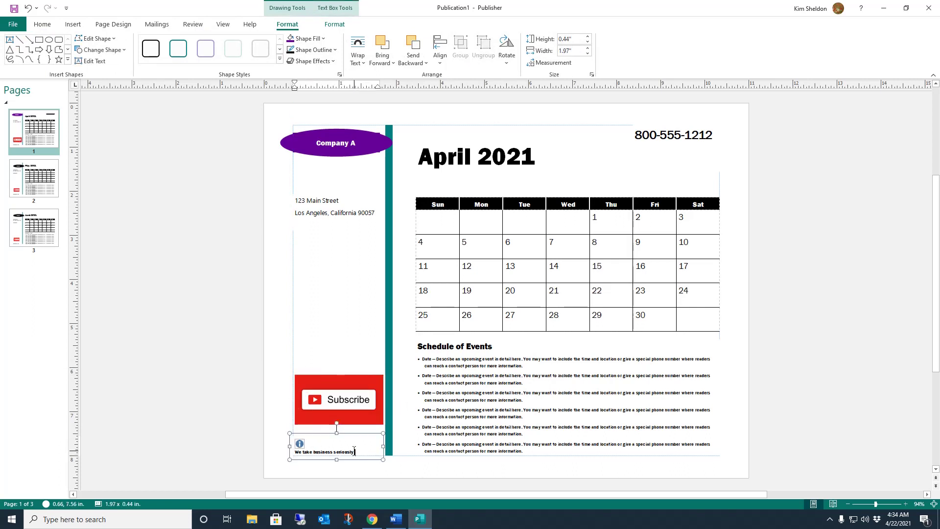
{"action": "left_click_drag", "start_coordinate": [354, 451], "coordinate": [279, 436]}
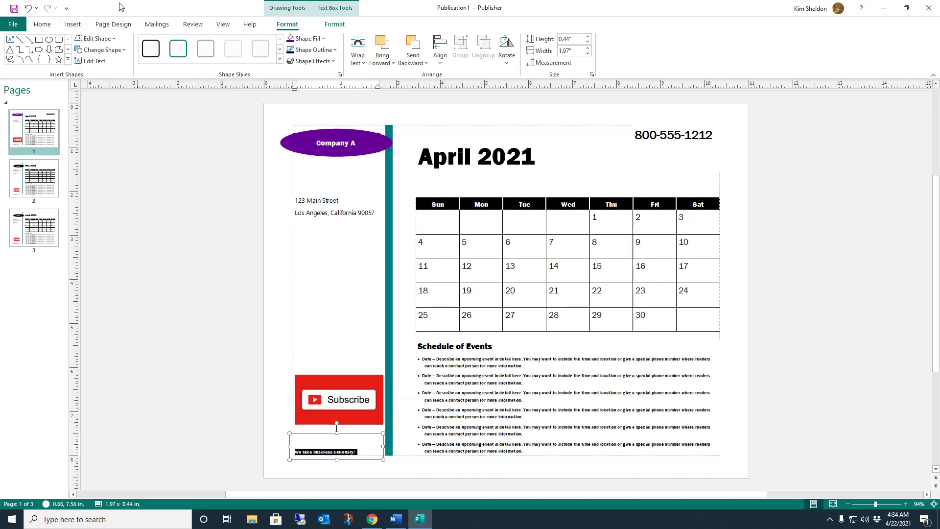
{"action": "left_click", "coordinate": [42, 24]}
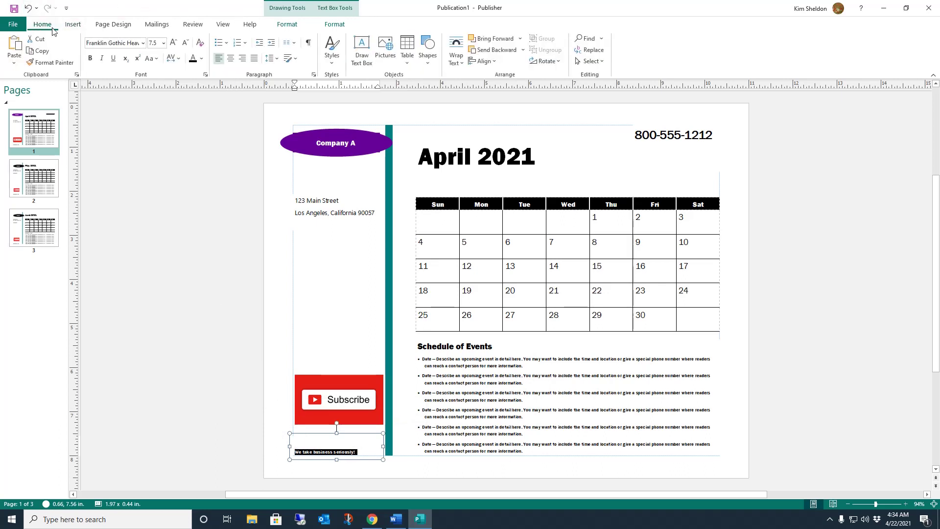
{"action": "left_click", "coordinate": [143, 43]}
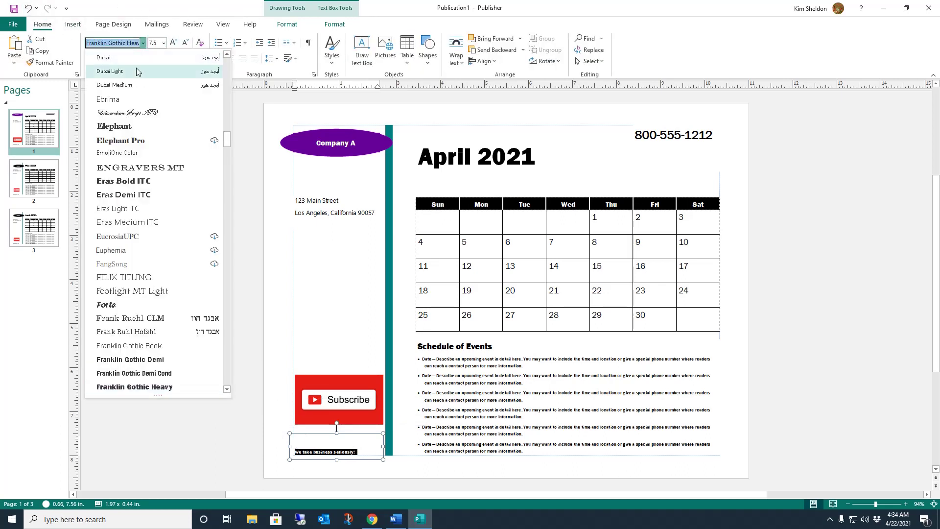
{"action": "left_click", "coordinate": [109, 142]}
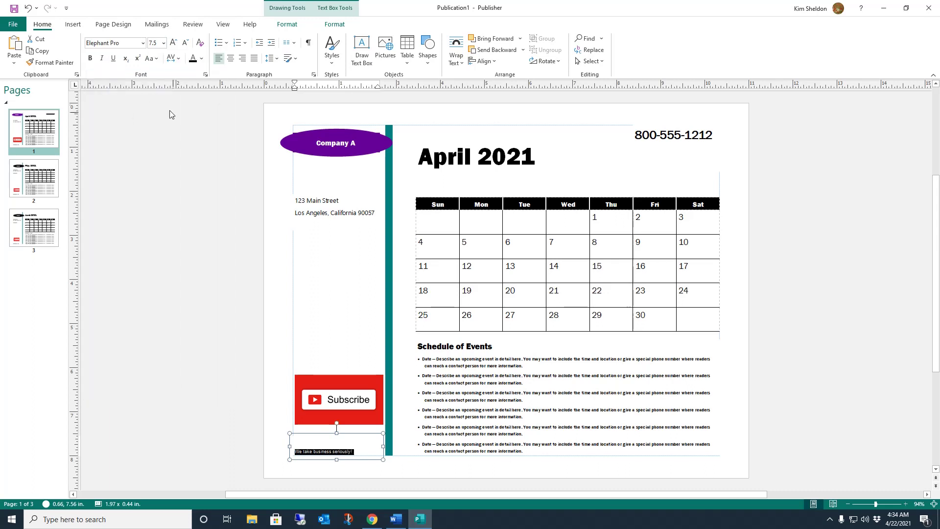
{"action": "left_click", "coordinate": [172, 43]}
{"action": "left_click", "coordinate": [173, 44]}
{"action": "left_click", "coordinate": [172, 43]}
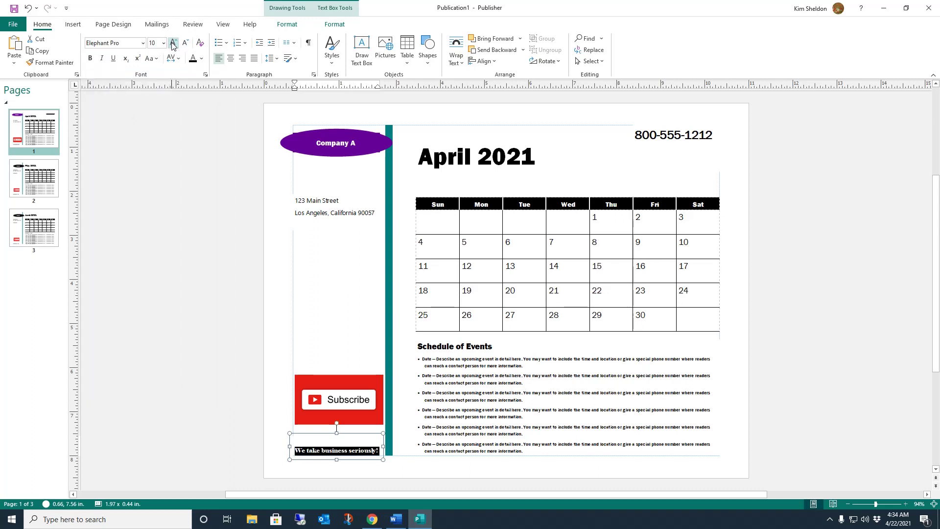
{"action": "left_click", "coordinate": [172, 43]}
{"action": "left_click", "coordinate": [172, 44]}
{"action": "left_click", "coordinate": [172, 43]}
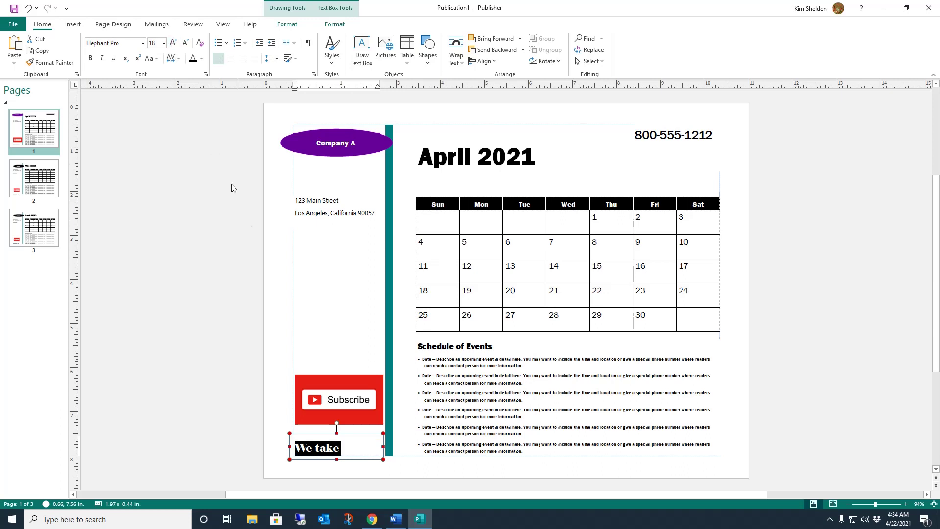
Step: Move the Subscribe logo up and extend the tagline text box upward to about 1.24 inches tall
{"action": "left_click_drag", "start_coordinate": [337, 378], "coordinate": [334, 341]}
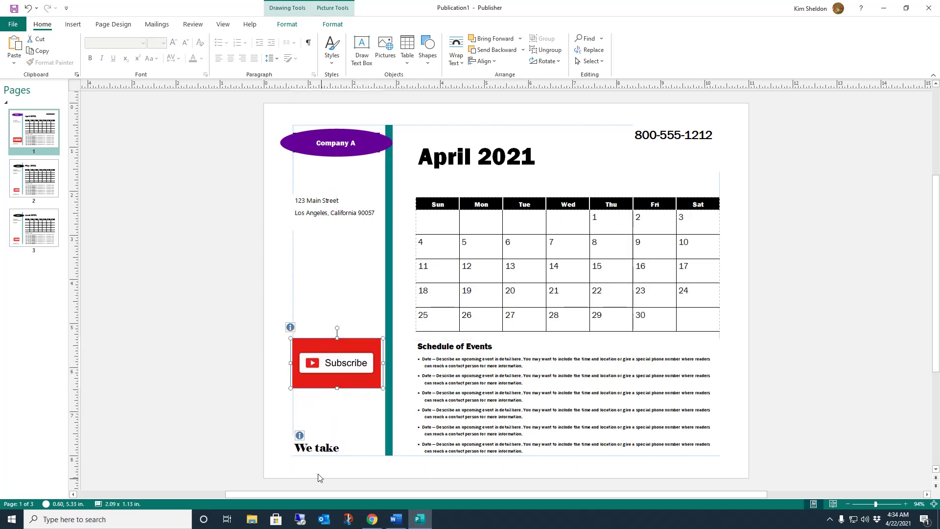
{"action": "left_click", "coordinate": [318, 446]}
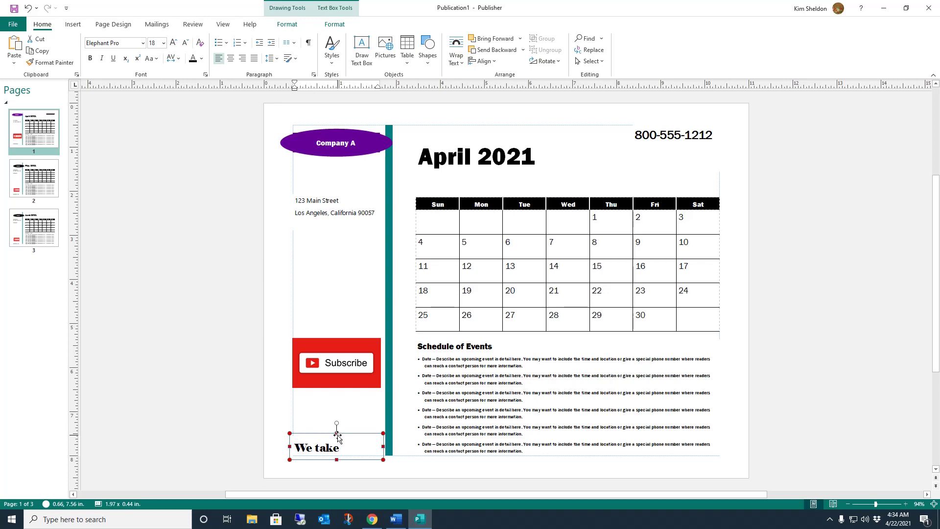
{"action": "left_click_drag", "start_coordinate": [336, 434], "coordinate": [337, 398]}
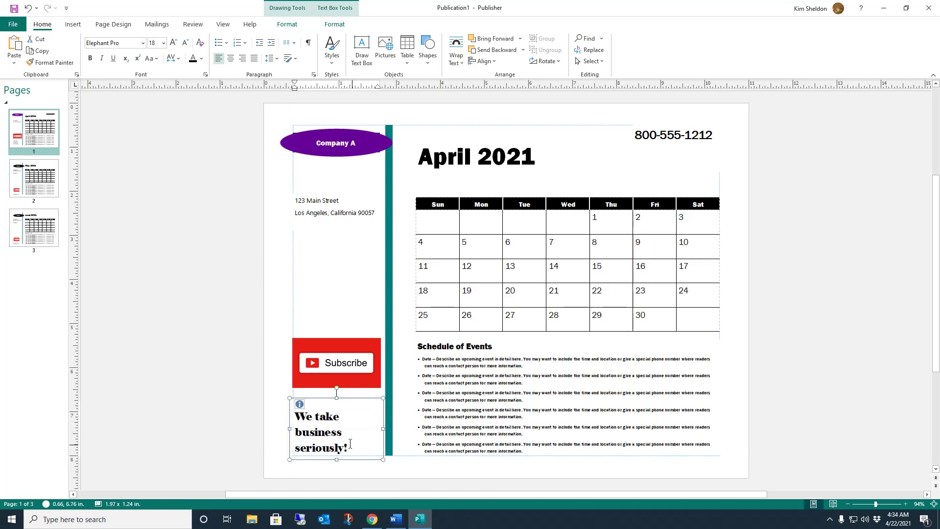
Step: Center the tagline text within its text box
{"action": "left_click_drag", "start_coordinate": [346, 447], "coordinate": [294, 416]}
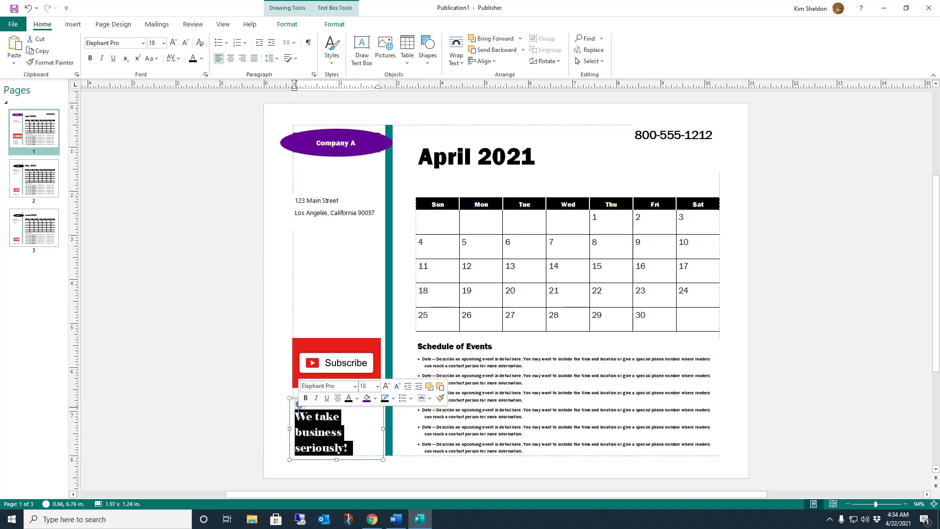
{"action": "left_click", "coordinate": [230, 58]}
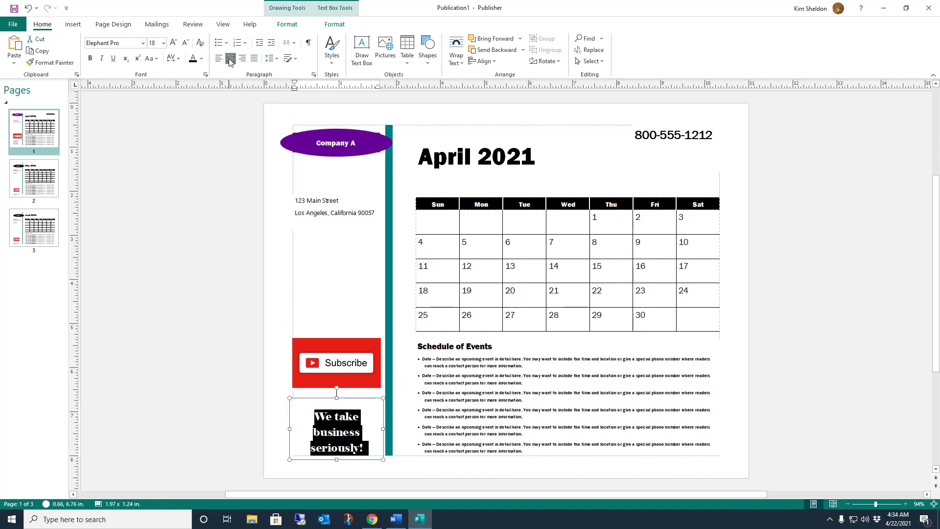
Step: Delete the Schedule of Events section below the April calendar
{"action": "left_click", "coordinate": [420, 353]}
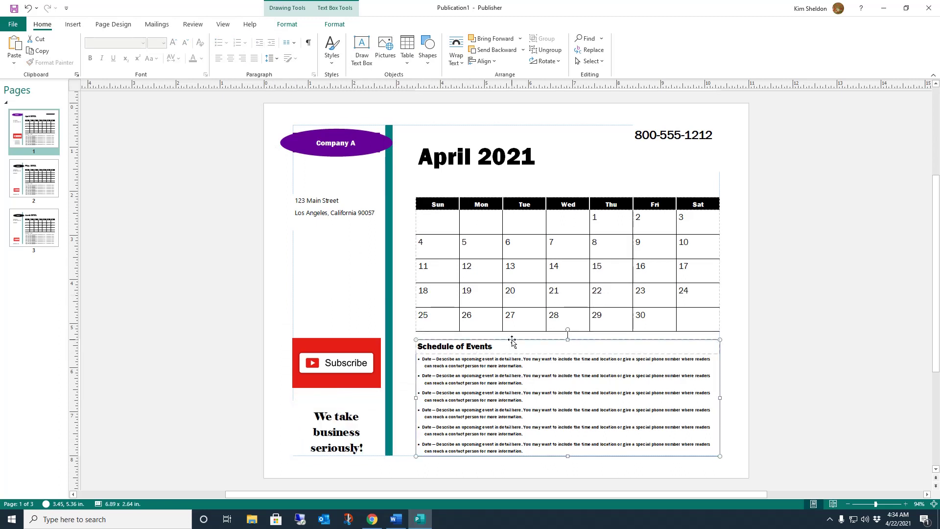
{"action": "key", "text": "Delete"}
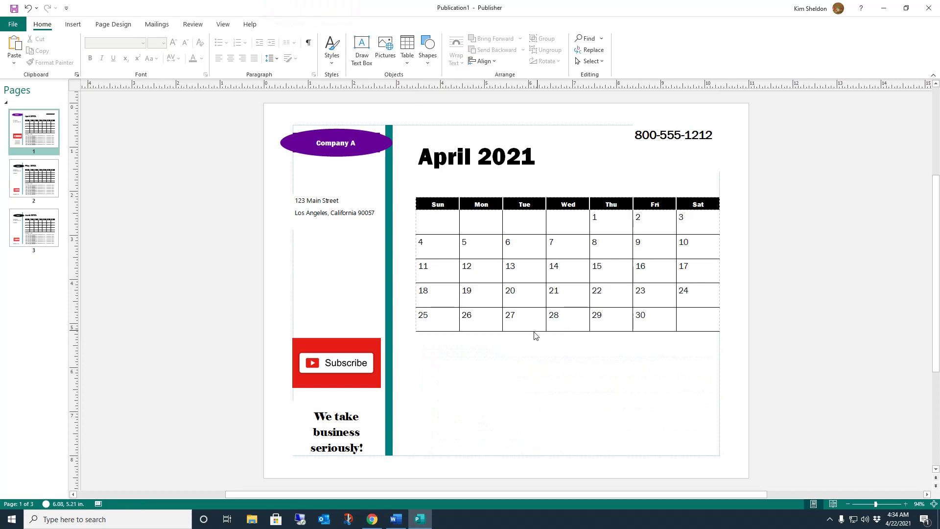
{"action": "left_click", "coordinate": [543, 331]}
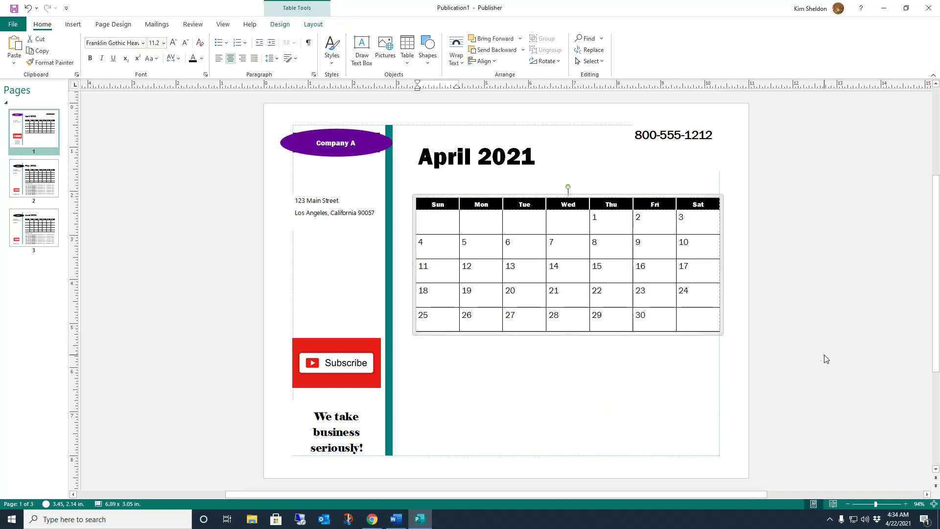
{"action": "left_click_drag", "start_coordinate": [720, 333], "coordinate": [723, 448]}
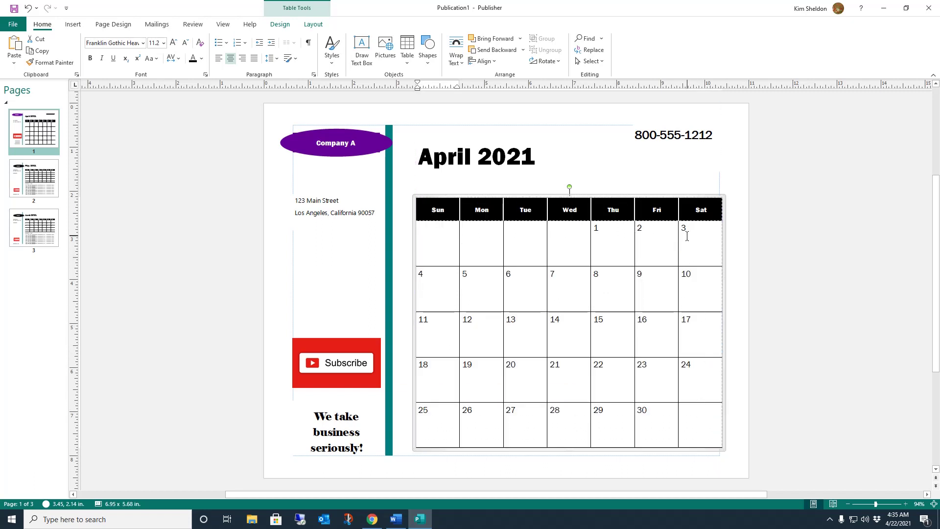
{"action": "left_click", "coordinate": [26, 7]}
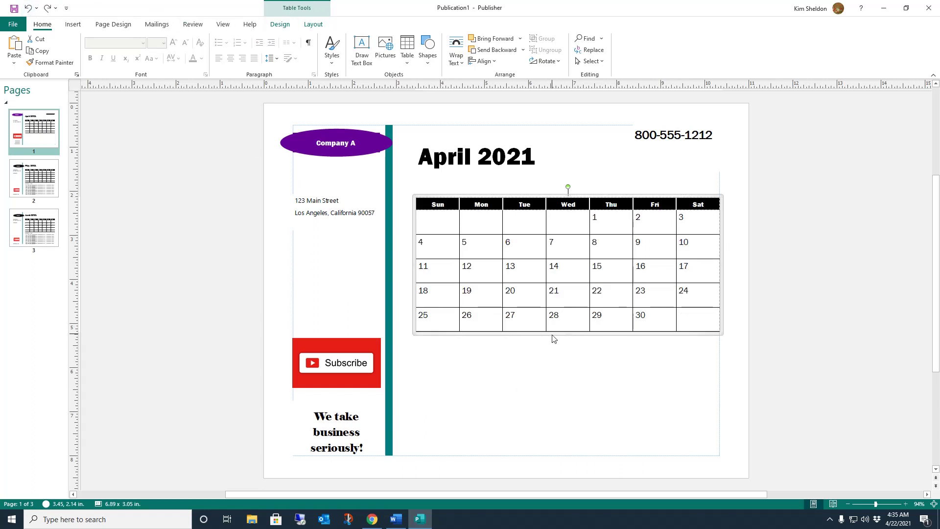
{"action": "left_click_drag", "start_coordinate": [551, 331], "coordinate": [555, 378]}
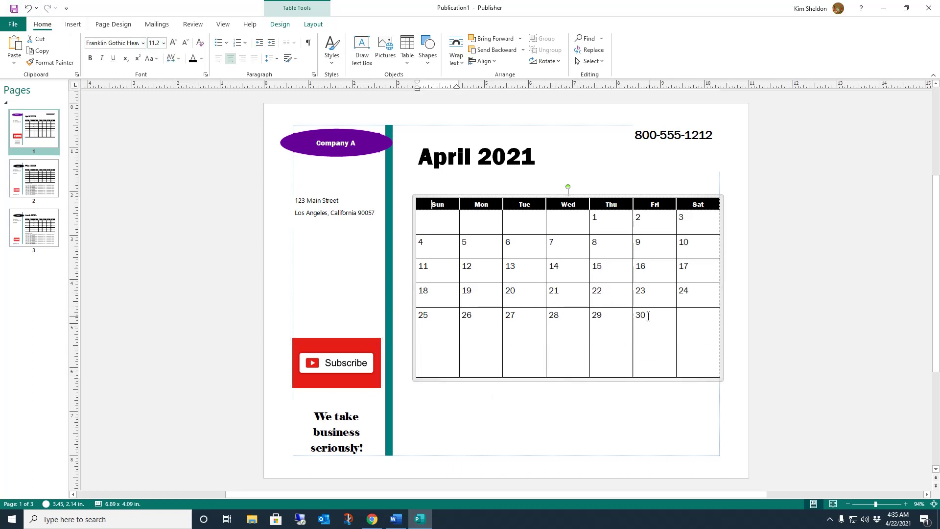
{"action": "left_click", "coordinate": [30, 8]}
{"action": "left_click", "coordinate": [29, 9]}
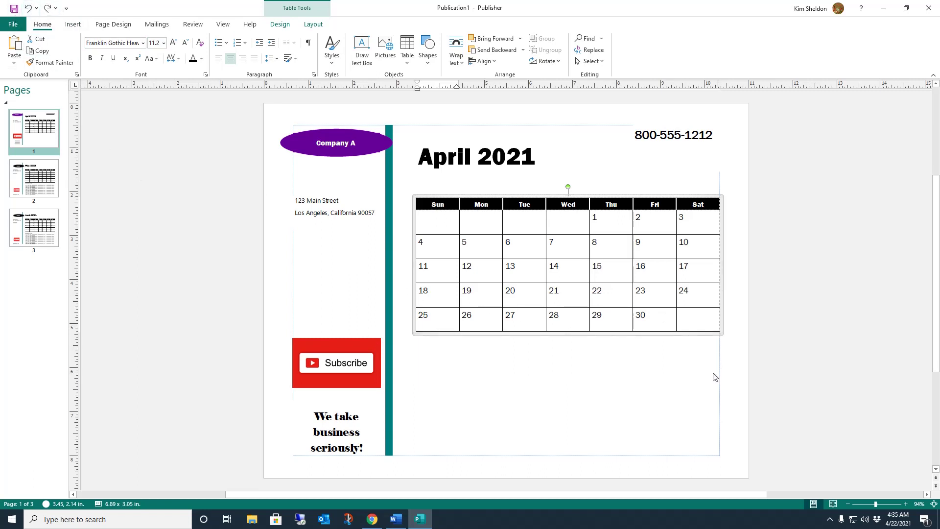
Step: Enlarge the April calendar table proportionally in all rows to about 7.06 by 5.87 inches, filling the space below it
{"action": "left_click_drag", "start_coordinate": [721, 334], "coordinate": [728, 454]}
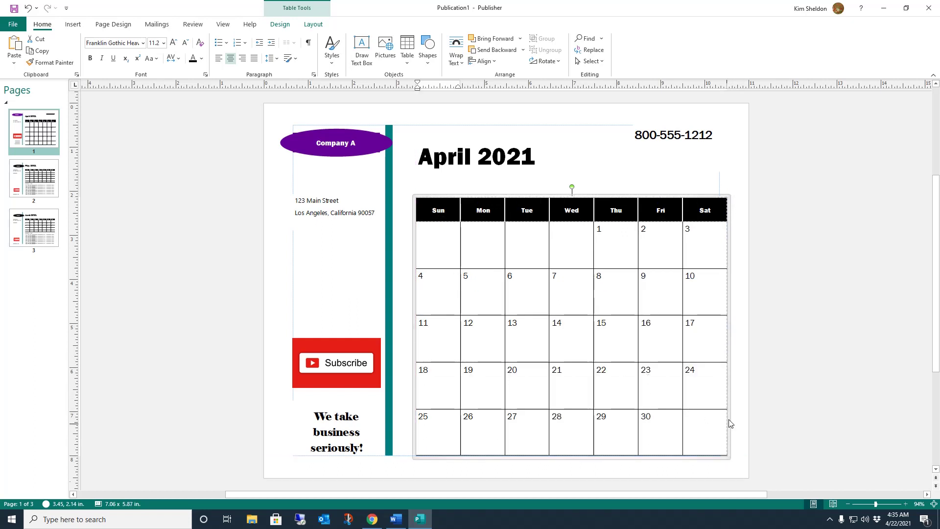
Step: Add a birthday note under April 30 and "Day off" on a new line under April 8
{"action": "left_click", "coordinate": [654, 420]}
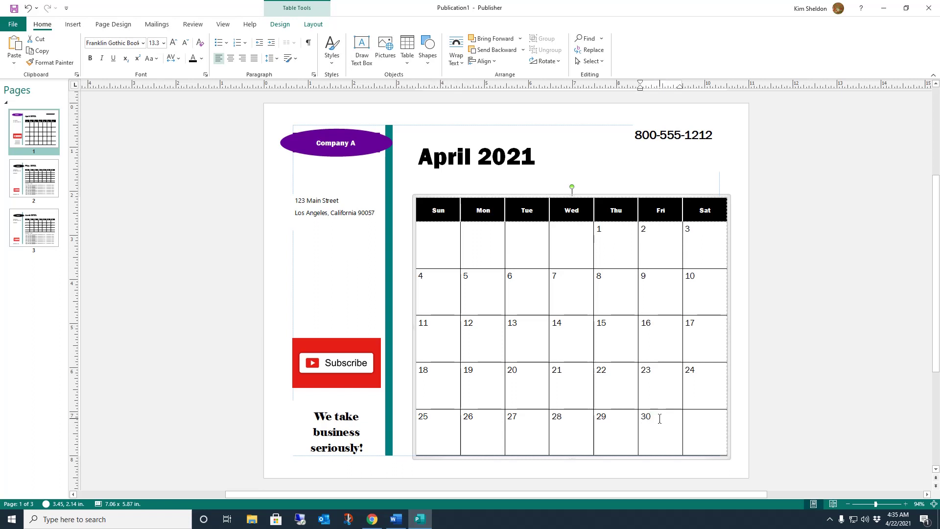
{"action": "type", "text": "Steve's bday"}
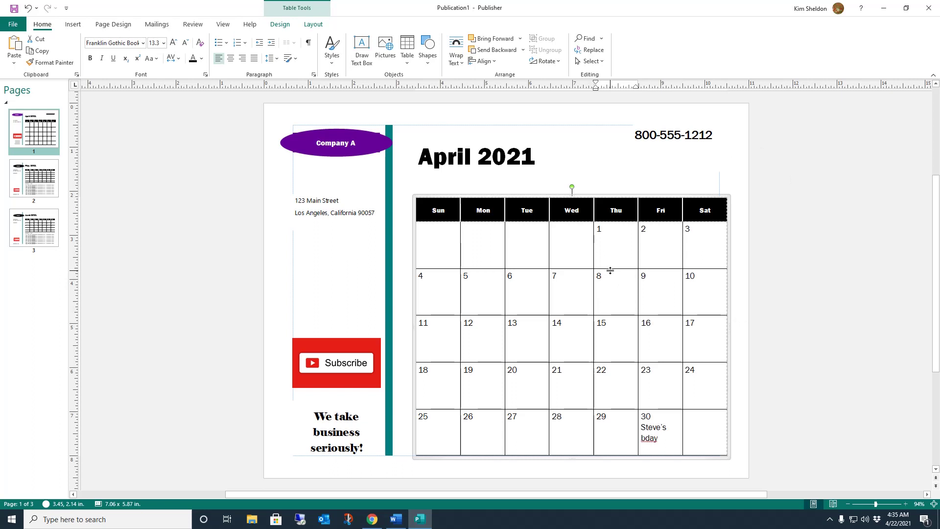
{"action": "key", "text": "Return"}
{"action": "type", "text": "Day off"}
Step: Set the font size of all date cells in the April calendar to 16 points
{"action": "double_click", "coordinate": [601, 275]}
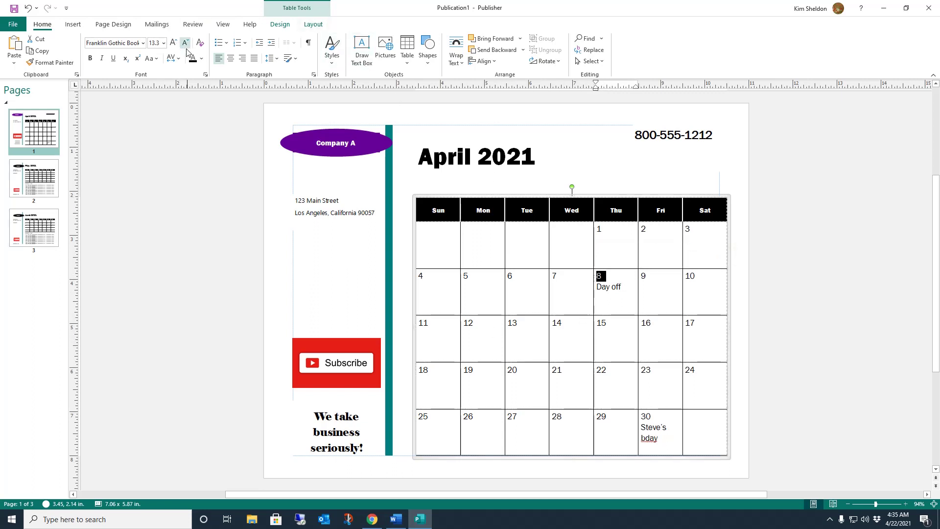
{"action": "left_click", "coordinate": [633, 239]}
{"action": "left_click_drag", "start_coordinate": [644, 417], "coordinate": [526, 291]}
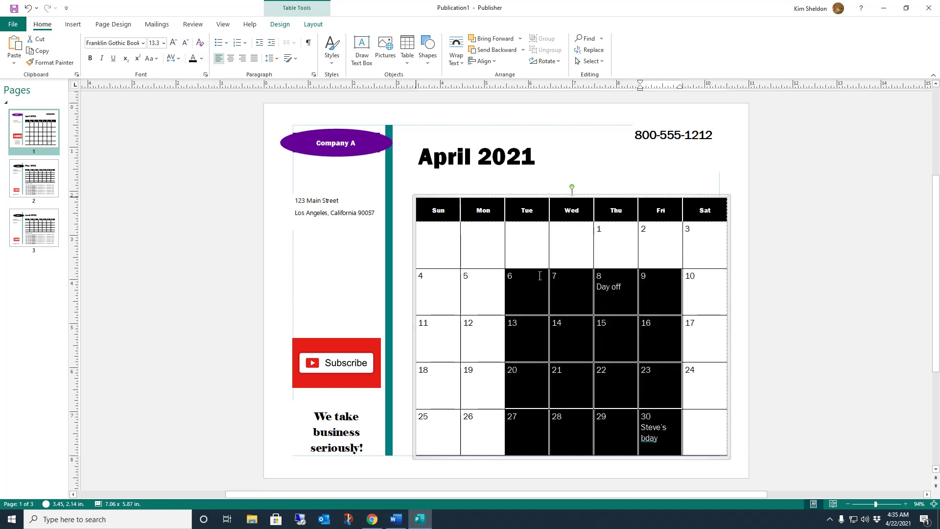
{"action": "left_click_drag", "start_coordinate": [719, 431], "coordinate": [437, 258]}
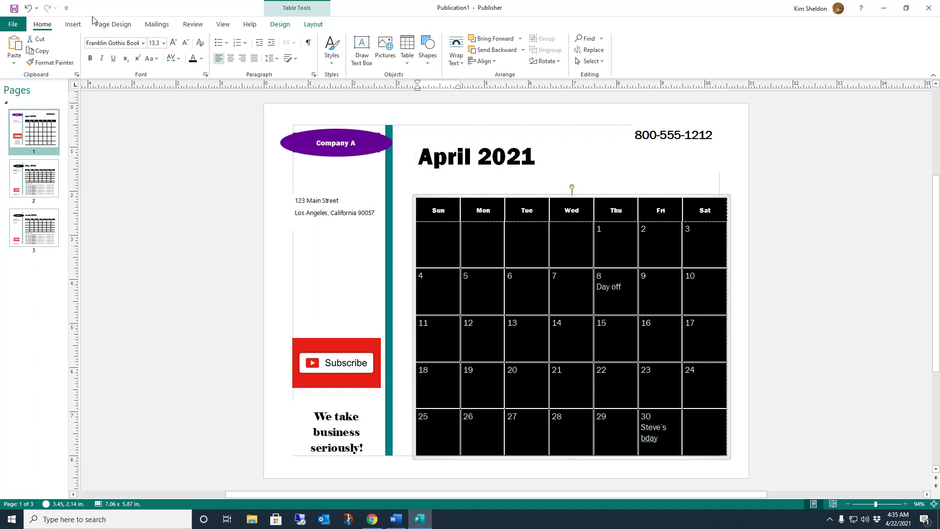
{"action": "left_click", "coordinate": [153, 42]}
{"action": "type", "text": "16"}
{"action": "key", "text": "Return"}
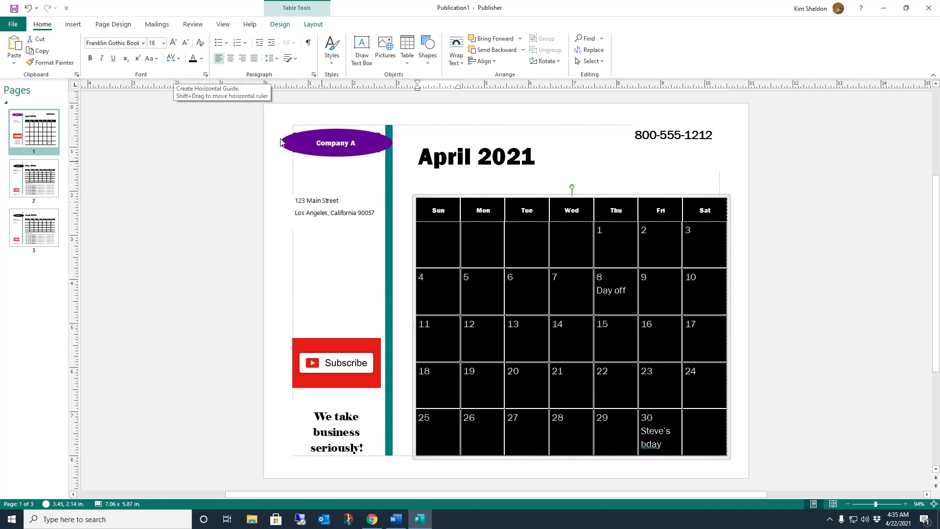
{"action": "left_click", "coordinate": [749, 218]}
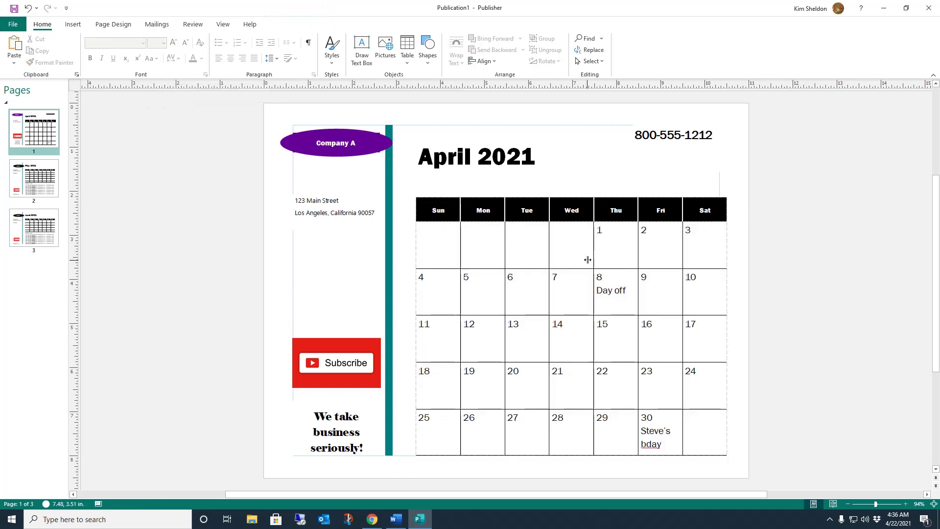
Step: Reduce the "Day off" text under April 8 to 12 points
{"action": "left_click_drag", "start_coordinate": [597, 293], "coordinate": [625, 292]}
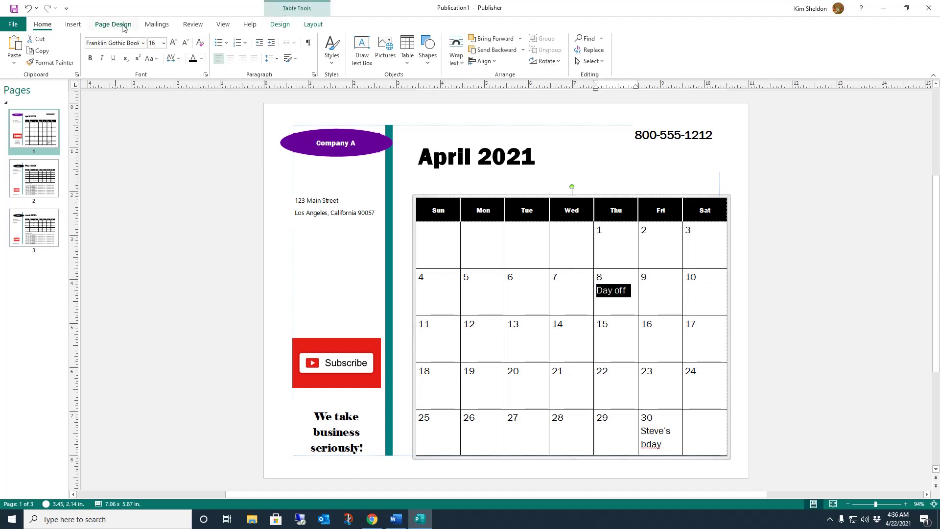
{"action": "left_click", "coordinate": [164, 43]}
{"action": "left_click", "coordinate": [155, 146]}
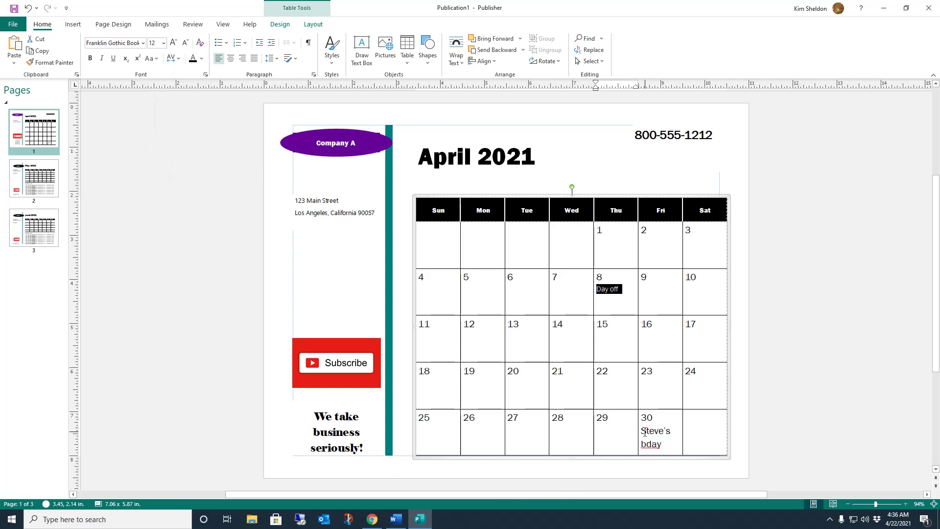
Step: Reduce the birthday note under April 30 to 12 points and color its text red
{"action": "left_click_drag", "start_coordinate": [642, 431], "coordinate": [667, 445]}
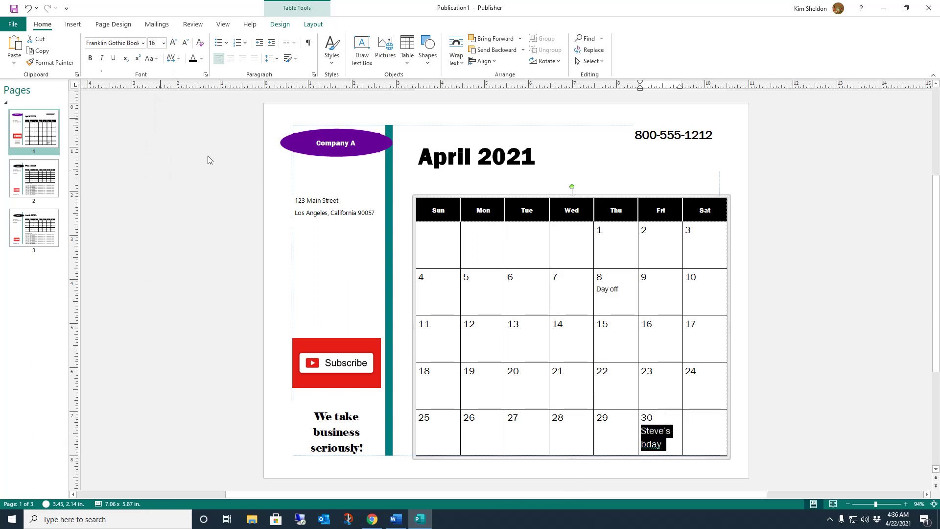
{"action": "left_click", "coordinate": [163, 43]}
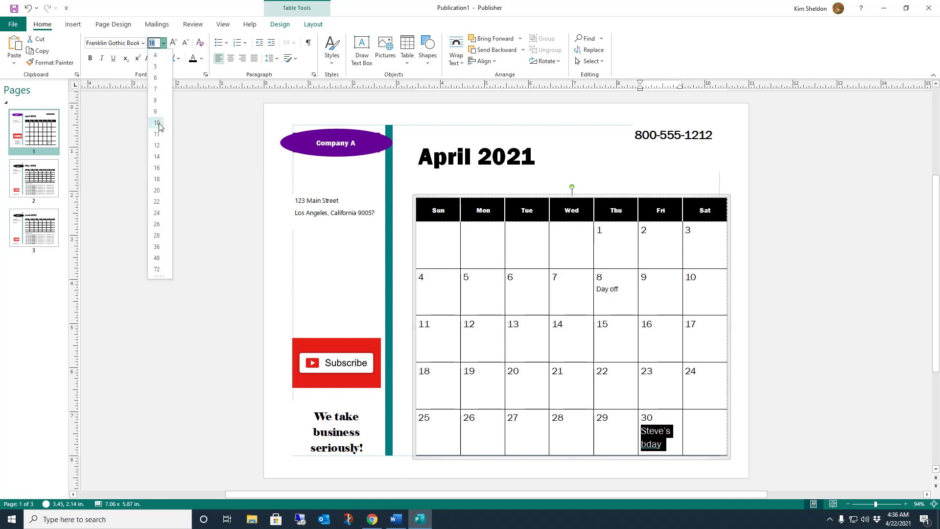
{"action": "left_click", "coordinate": [157, 146]}
{"action": "left_click", "coordinate": [201, 59]}
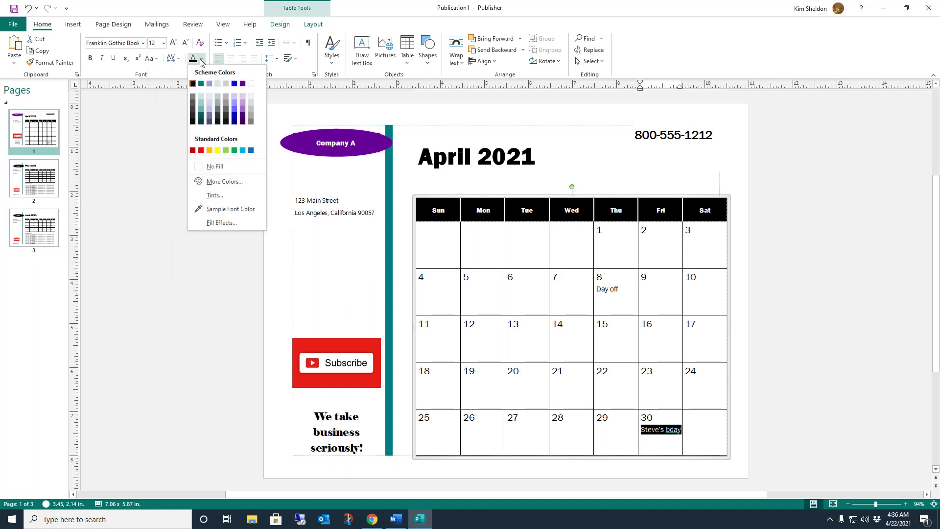
{"action": "left_click", "coordinate": [200, 150]}
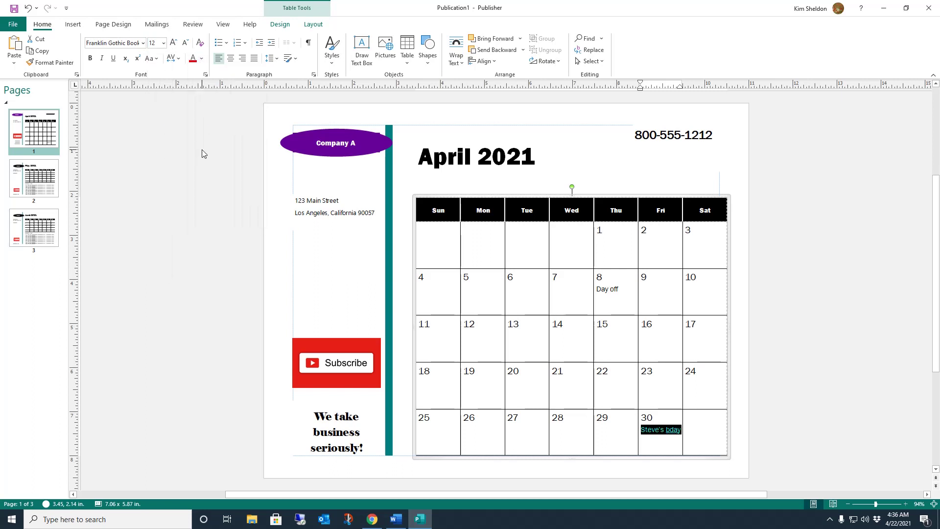
Step: Color the "April 2021" title red and move its text box slightly down, closer to the calendar table
{"action": "left_click", "coordinate": [599, 148]}
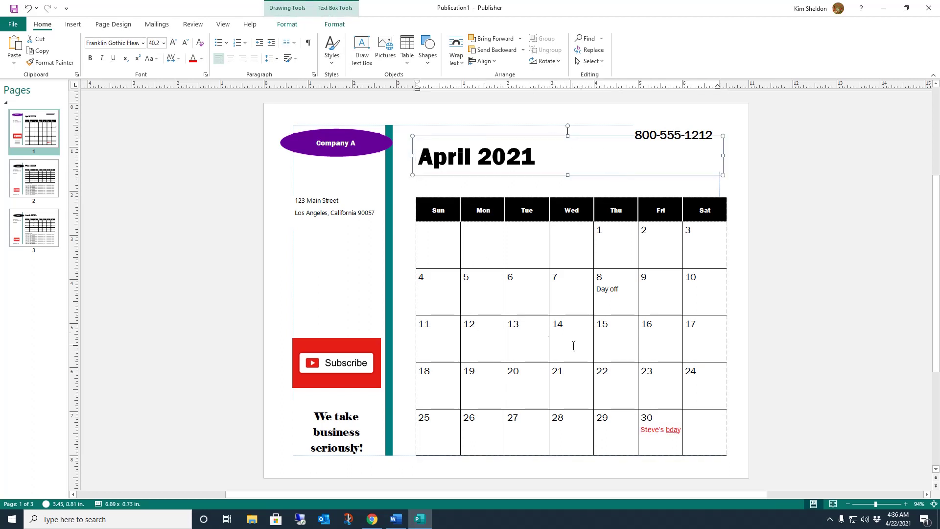
{"action": "triple_click", "coordinate": [533, 155]}
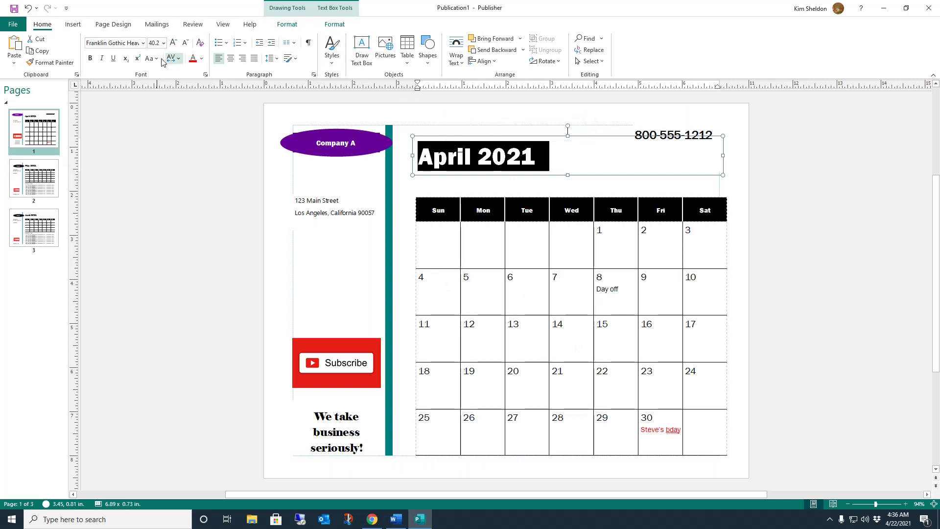
{"action": "left_click", "coordinate": [193, 58]}
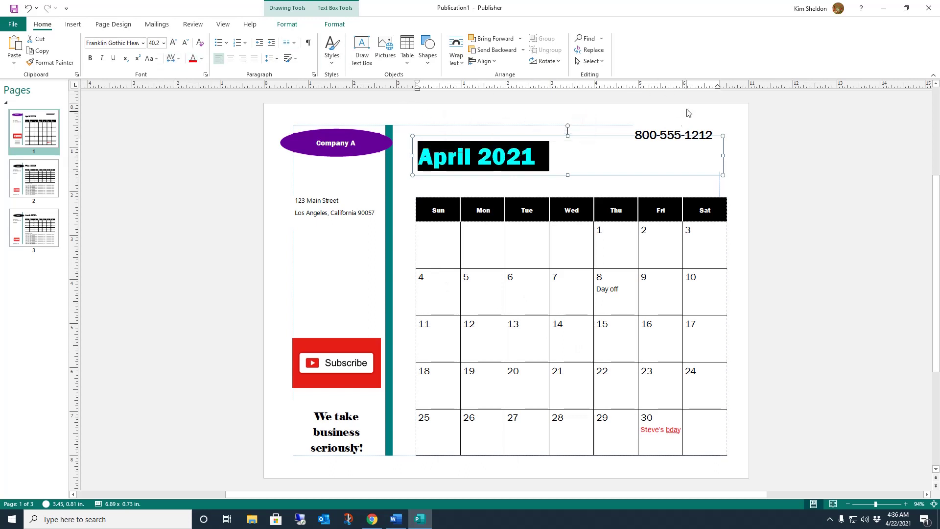
{"action": "left_click_drag", "start_coordinate": [612, 140], "coordinate": [612, 152]}
{"action": "left_click", "coordinate": [639, 122]}
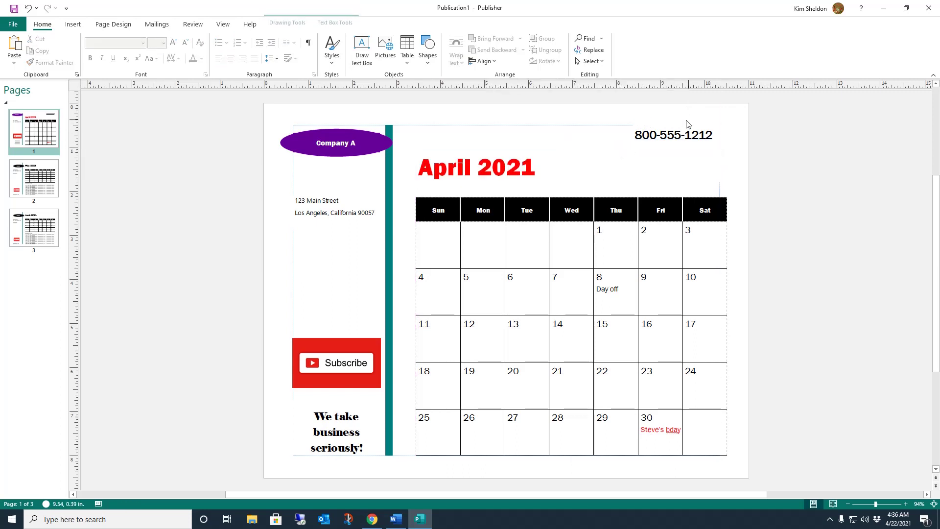
Step: Move the phone number text box on the April page outward to about 8.73, 0.49 inches, nearer the page corner
{"action": "left_click", "coordinate": [691, 135]}
{"action": "left_click_drag", "start_coordinate": [714, 126], "coordinate": [728, 122]}
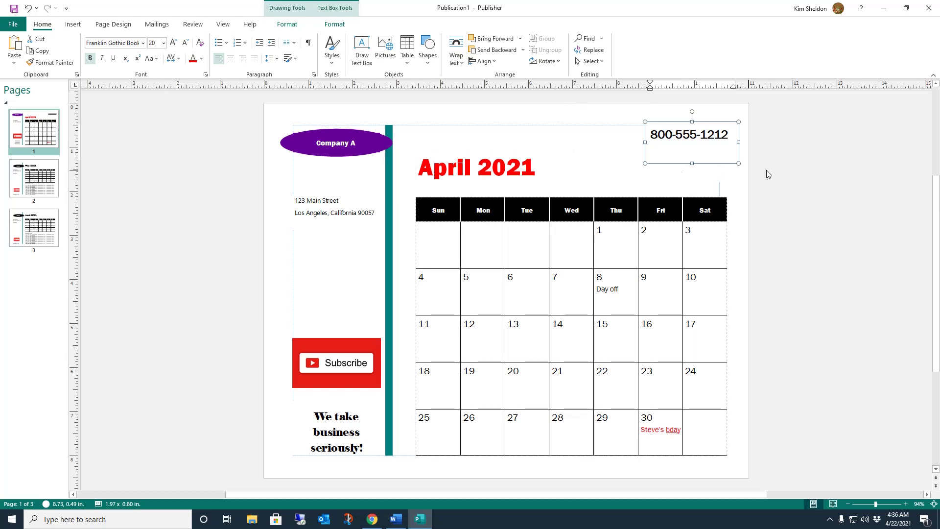
{"action": "left_click", "coordinate": [589, 138]}
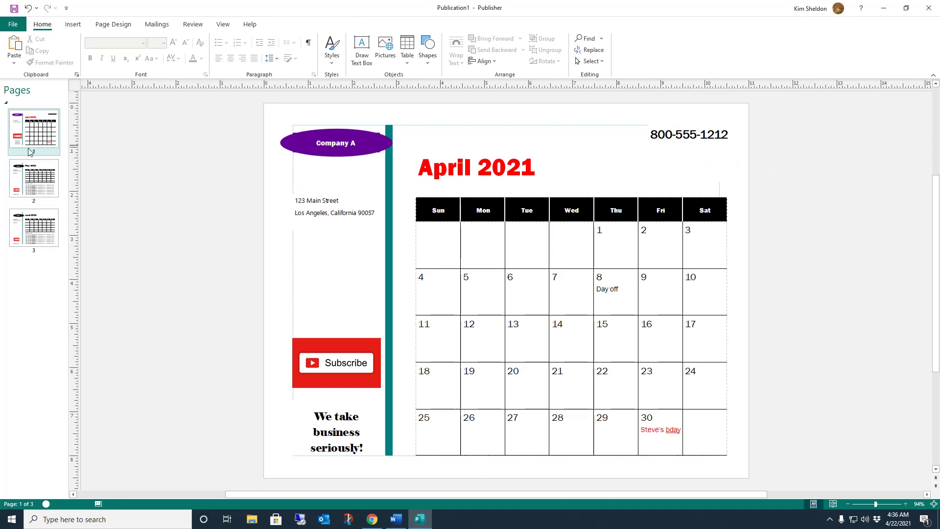
Step: Compare the layouts of the May and June pages with the customized April page, ending on April
{"action": "left_click", "coordinate": [47, 175]}
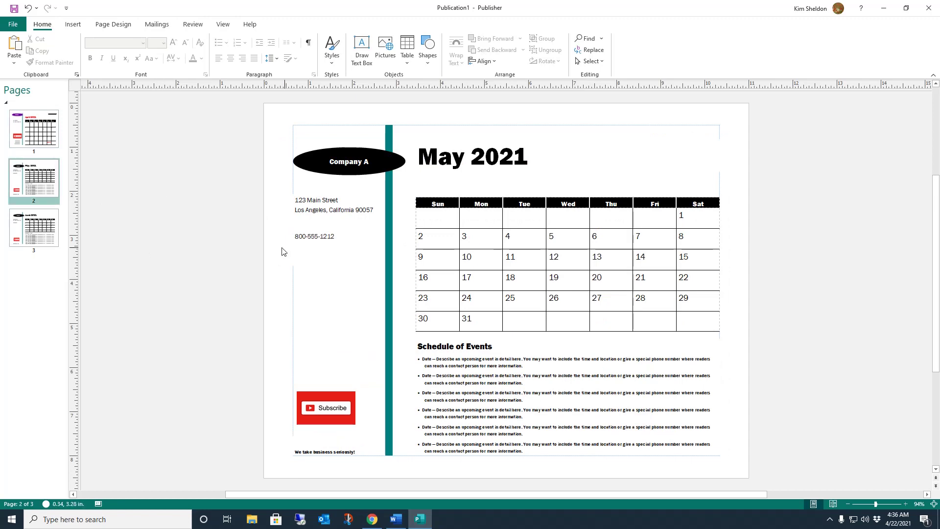
{"action": "key", "text": "Up"}
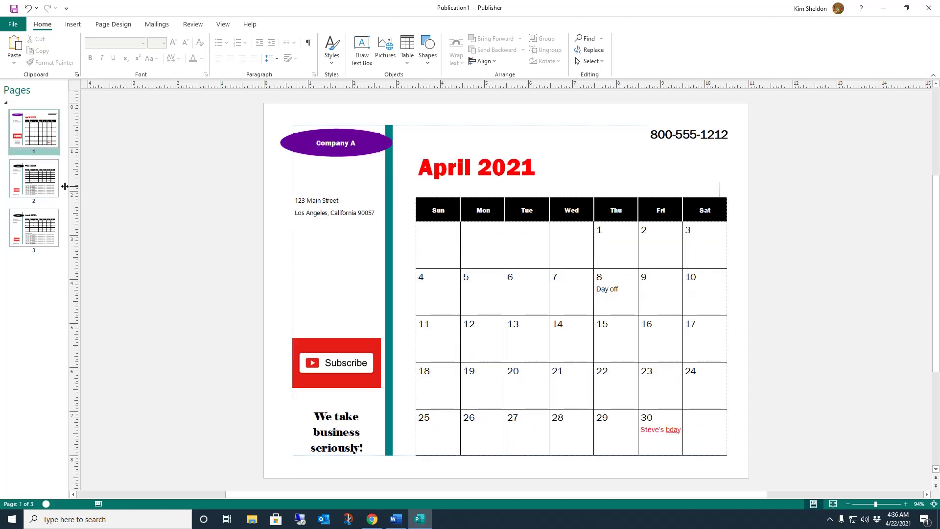
{"action": "left_click", "coordinate": [45, 189]}
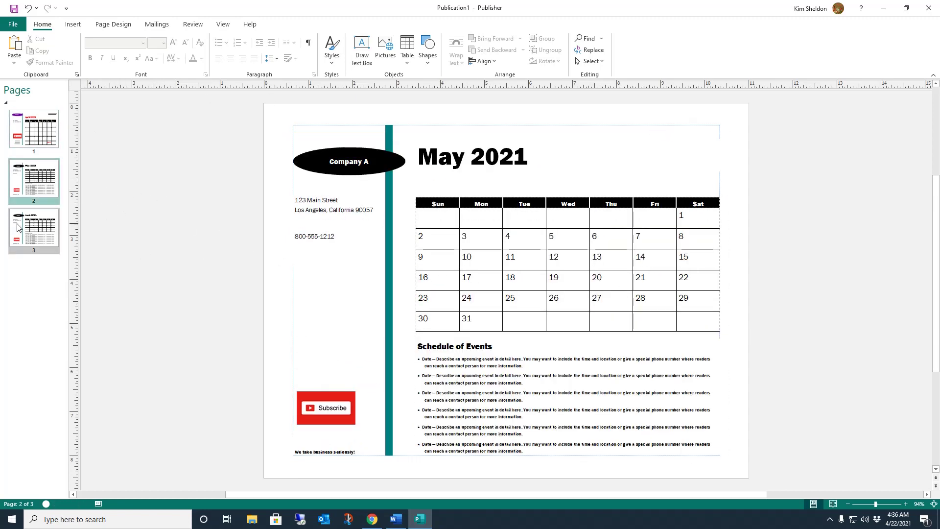
{"action": "left_click", "coordinate": [29, 228]}
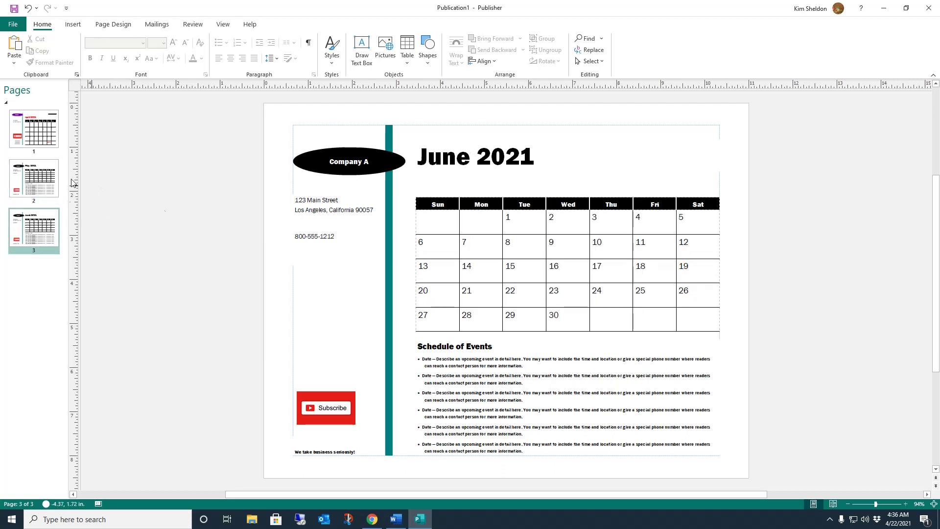
{"action": "left_click", "coordinate": [40, 124]}
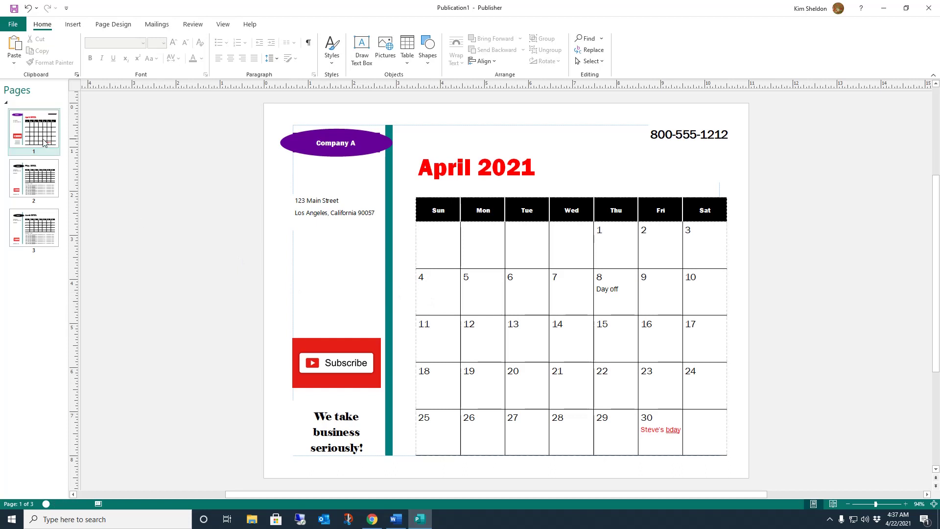
{"action": "left_click", "coordinate": [33, 186]}
{"action": "left_click", "coordinate": [35, 137]}
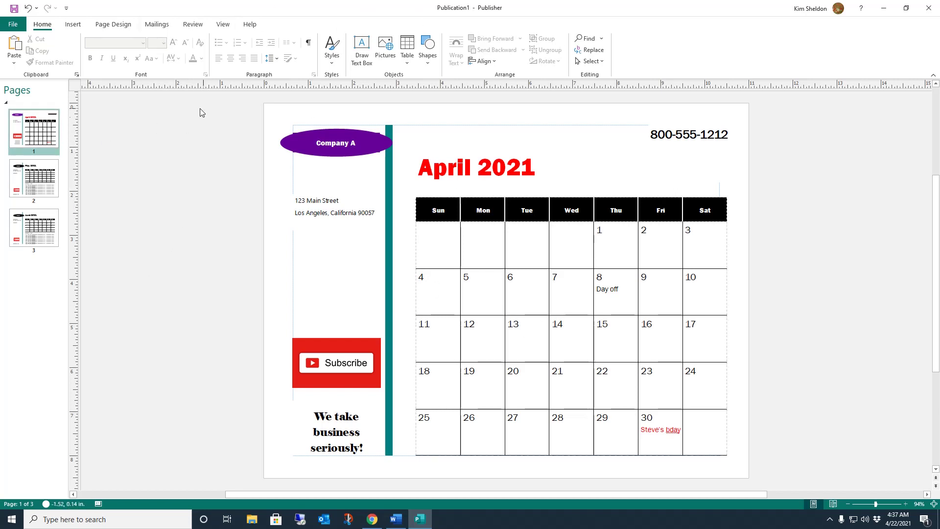
Step: Open the online picture search for adding an image to the April page
{"action": "left_click", "coordinate": [72, 25]}
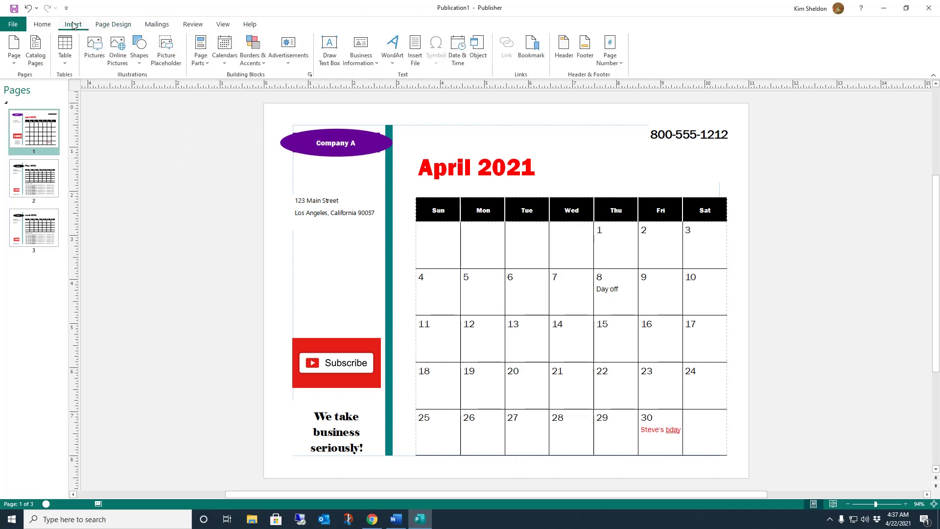
{"action": "left_click", "coordinate": [119, 60]}
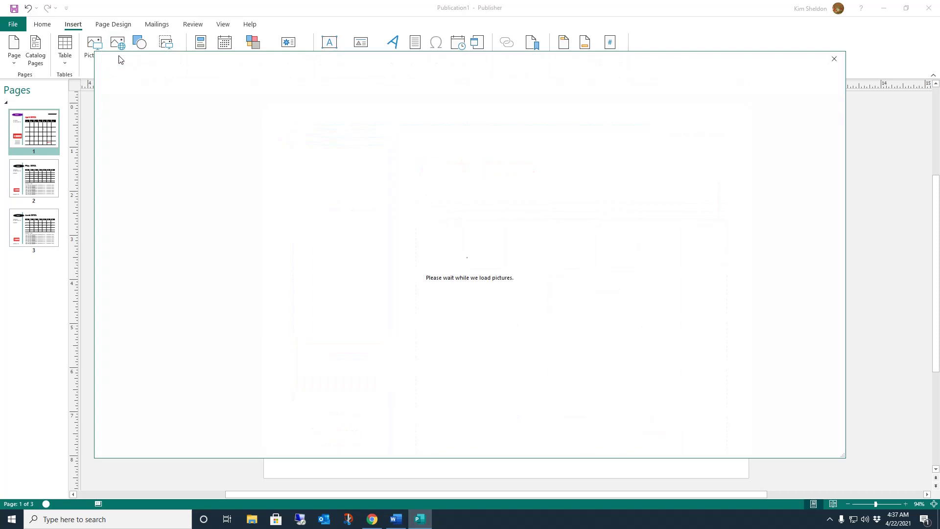